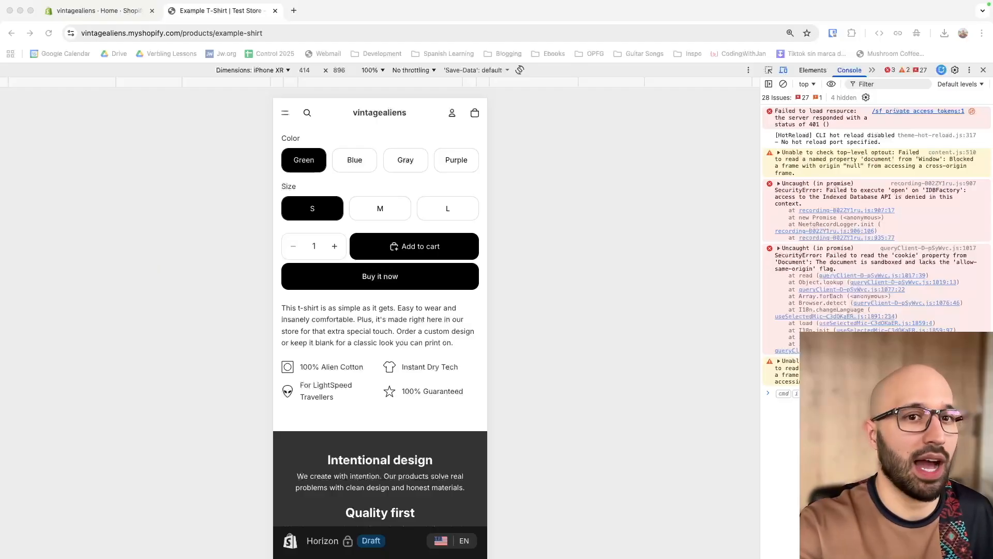
# Step: Scroll through the vintagealiens store's Shopify admin Home dashboard
pyautogui.scroll(-1, 380, 362)
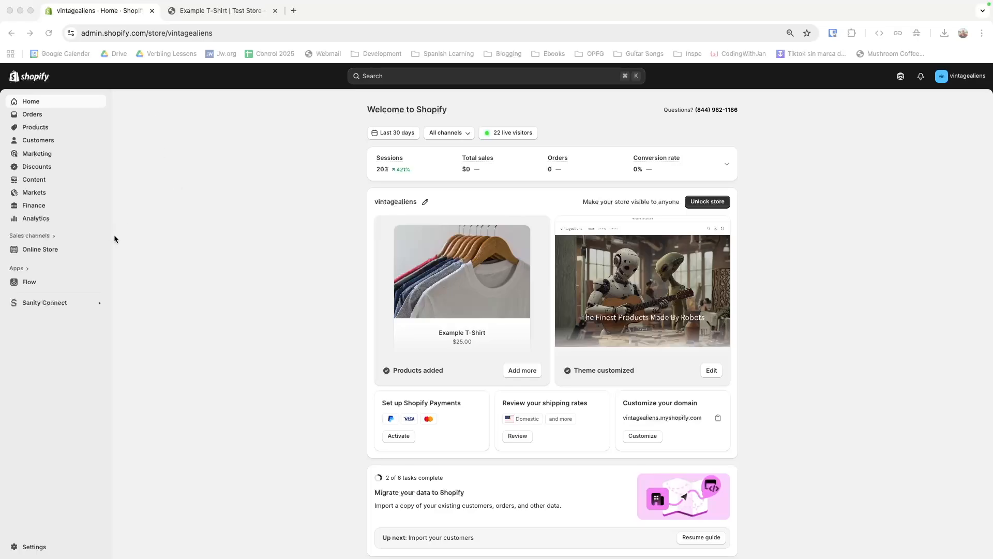
# Step: Customize the Horizon theme and load the Products > Default product template for Example T-Shirt
pyautogui.click(48, 250)
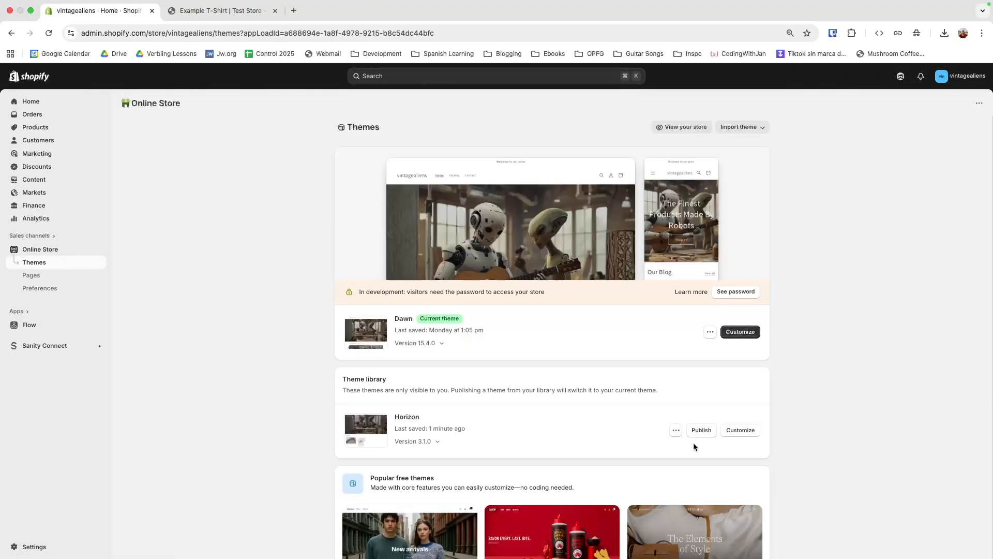
pyautogui.click(739, 432)
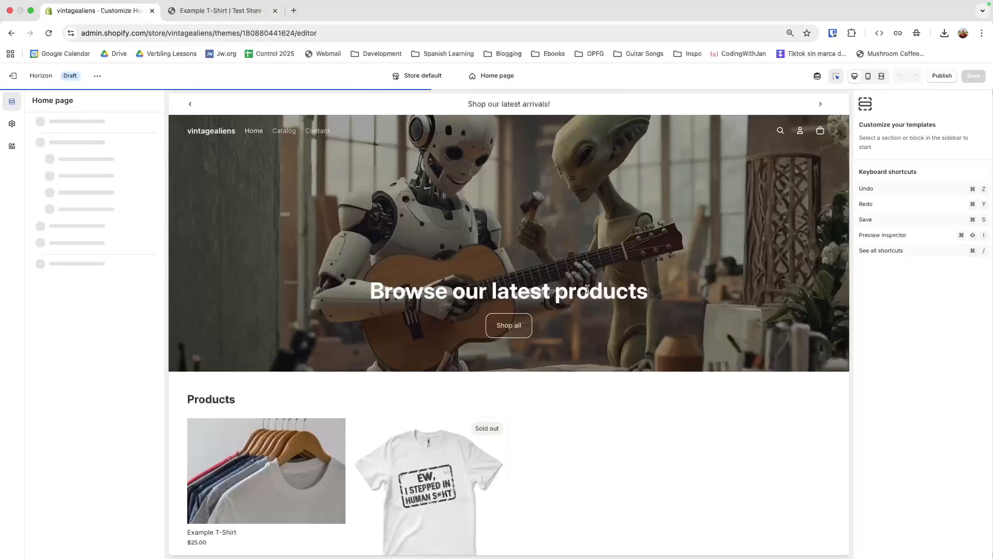
pyautogui.click(490, 77)
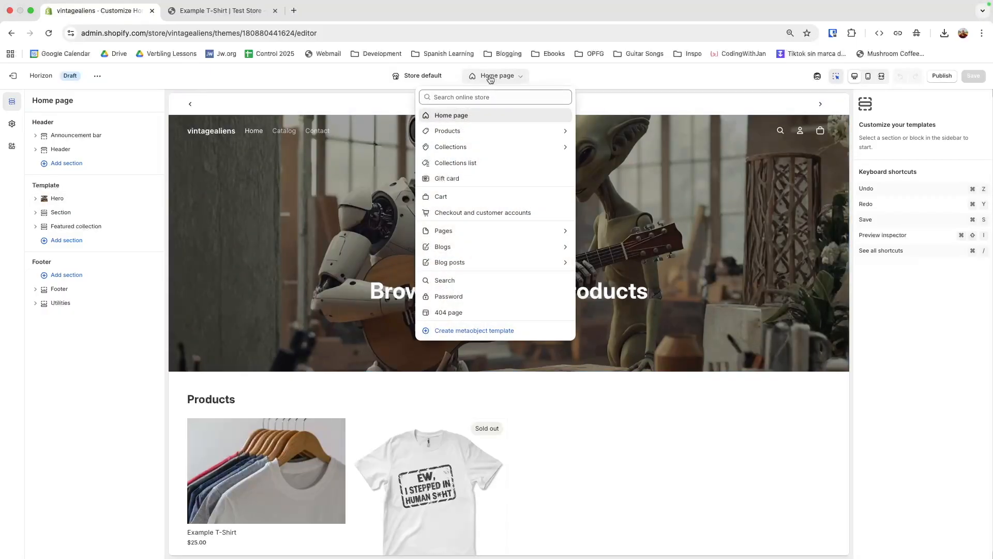
pyautogui.click(450, 132)
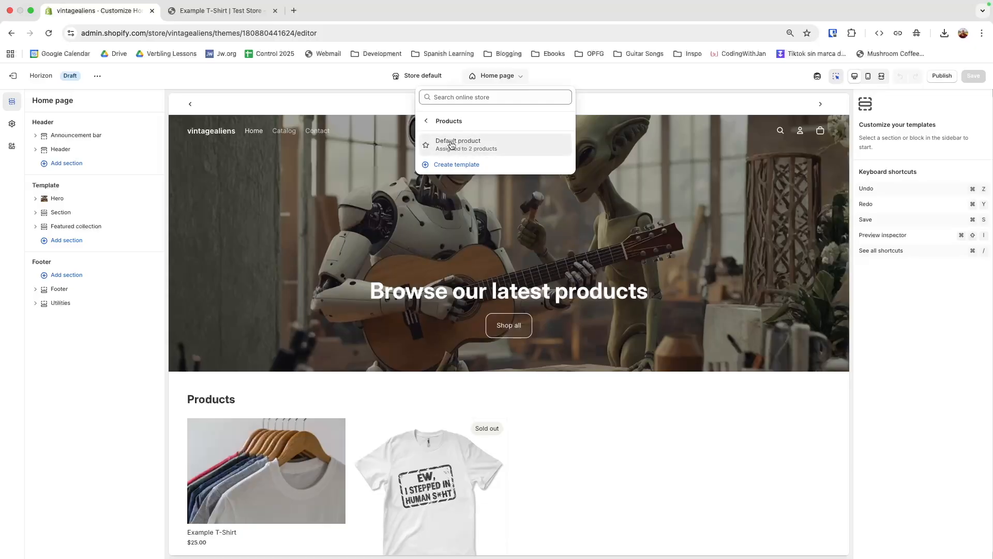
pyautogui.click(448, 147)
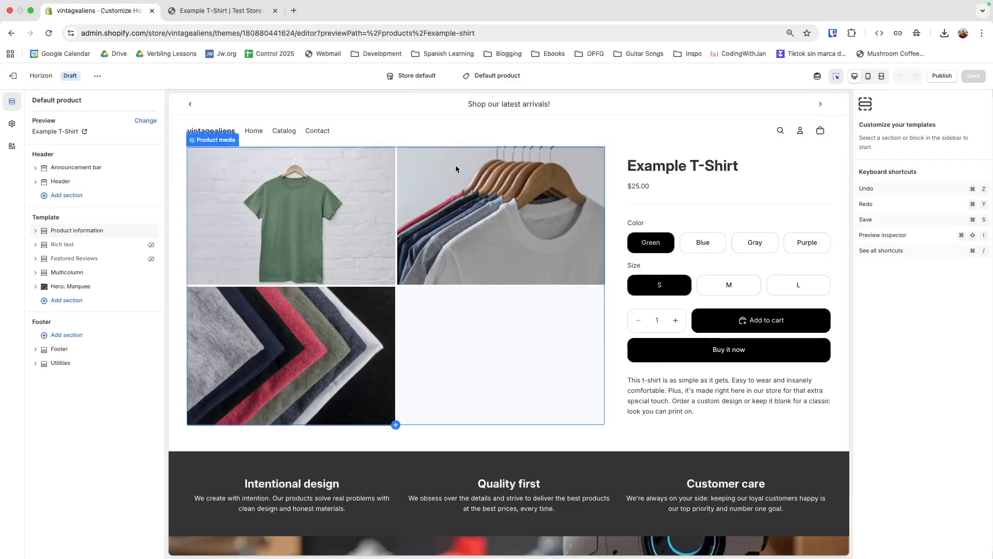
pyautogui.scroll(-5, 596, 389)
pyautogui.scroll(5, 595, 389)
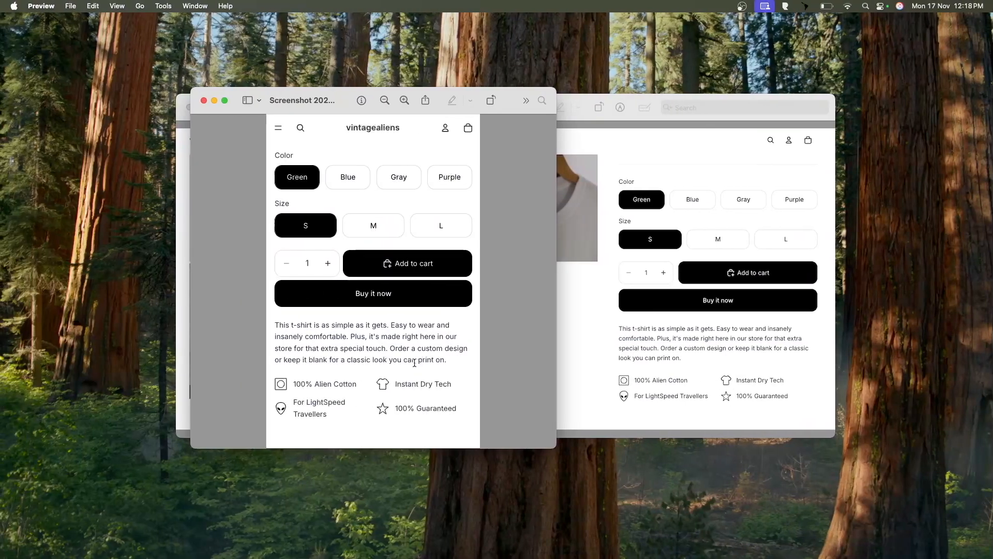
# Step: Rearrange the Preview windows so the mobile trust-badge screenshot sits in front of the desktop one
pyautogui.moveTo(335, 96); pyautogui.dragTo(300, 85)
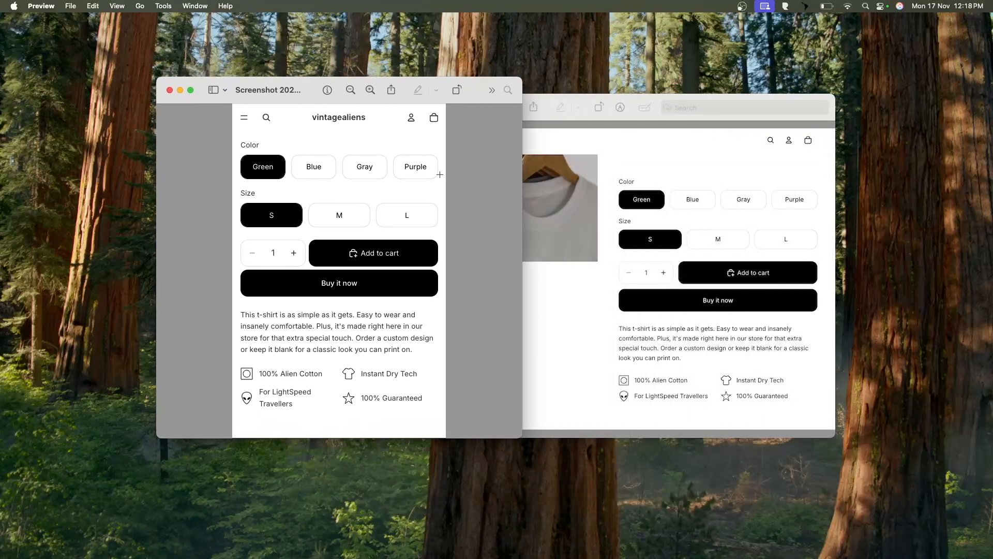
pyautogui.click(608, 343)
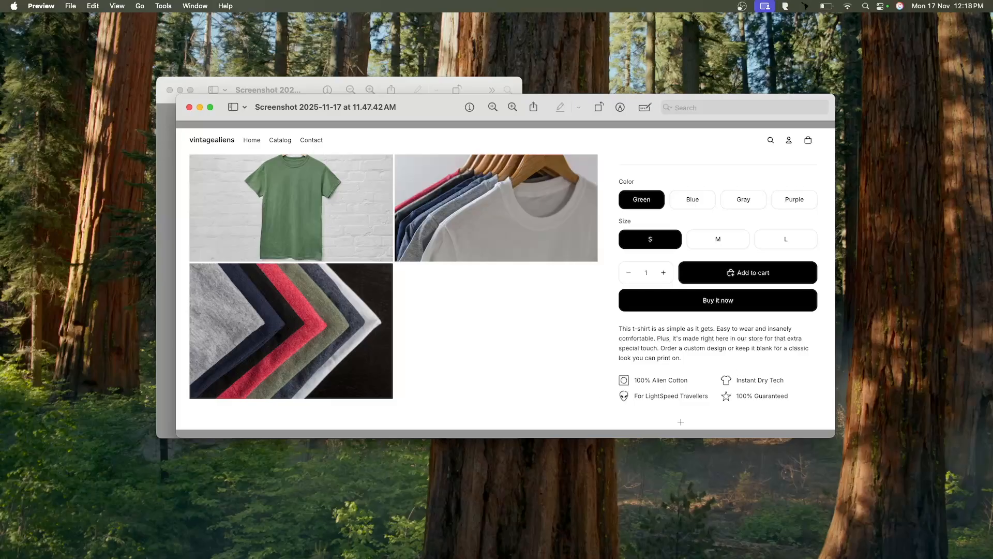
pyautogui.click(414, 92)
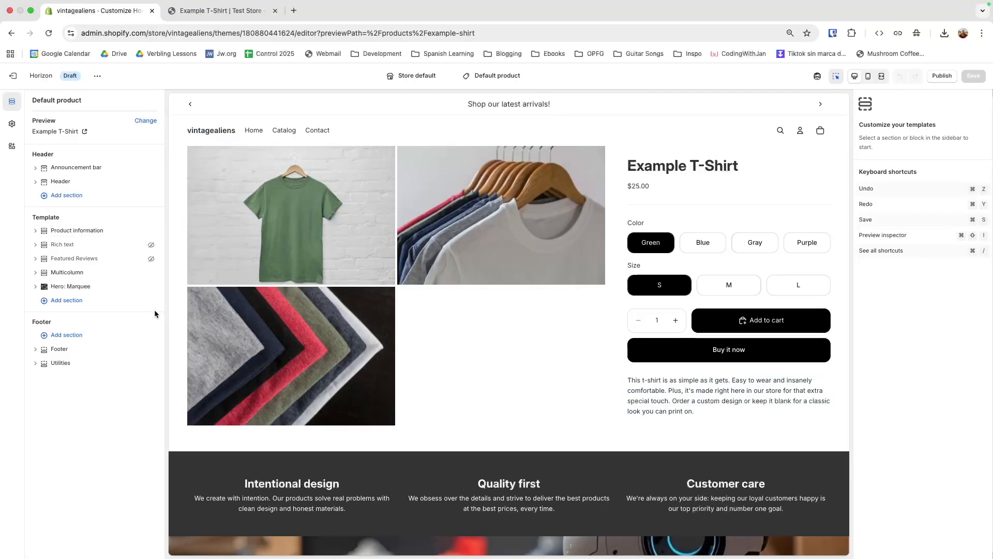
# Step: In Product information, insert a Group block directly below Product description
pyautogui.click(178, 151)
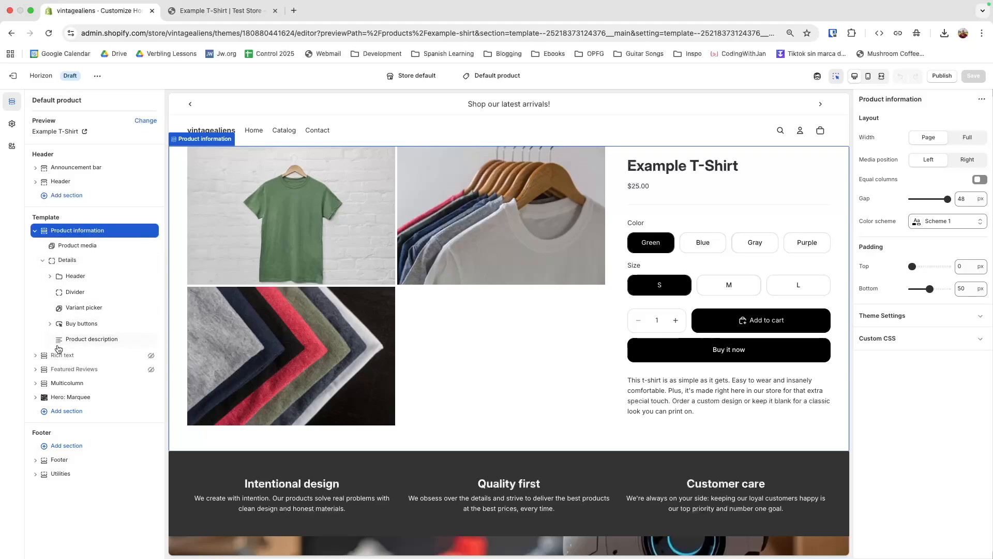
pyautogui.moveTo(64, 345); pyautogui.dragTo(103, 350)
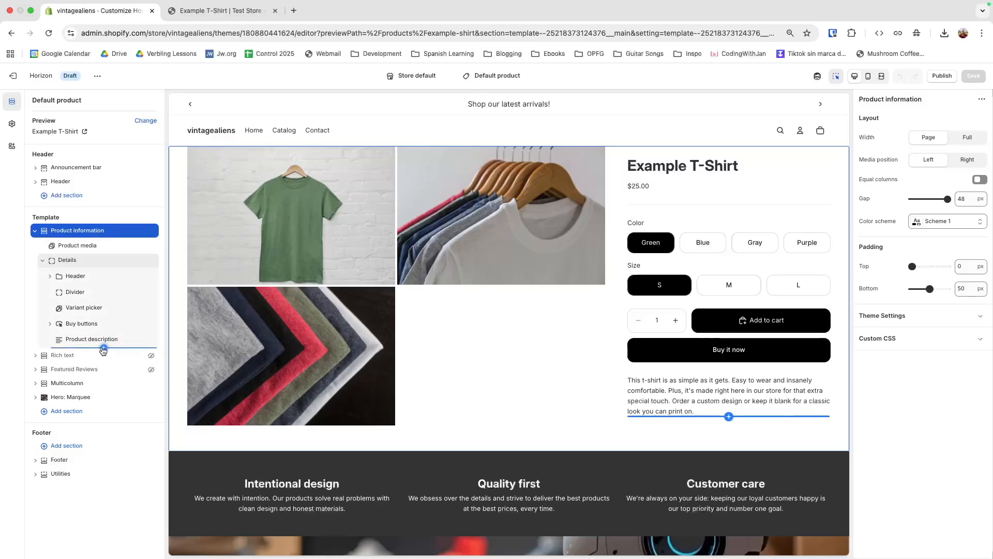
pyautogui.click(104, 348)
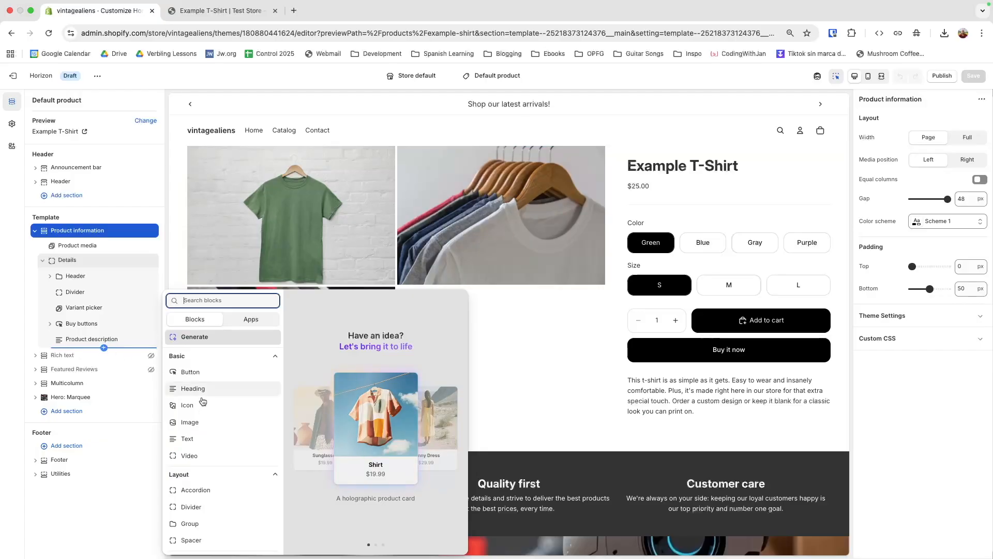
pyautogui.scroll(-2, 227, 450)
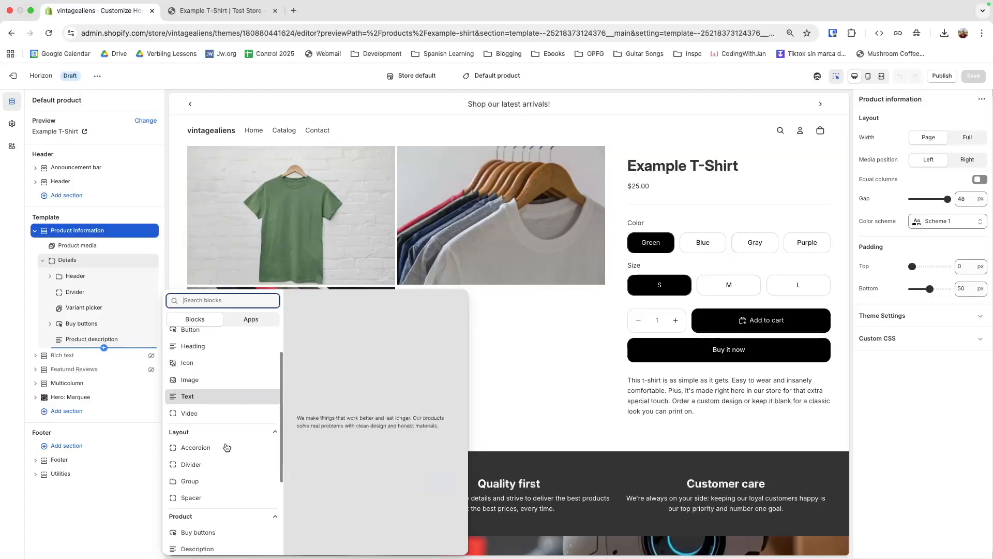
pyautogui.click(200, 475)
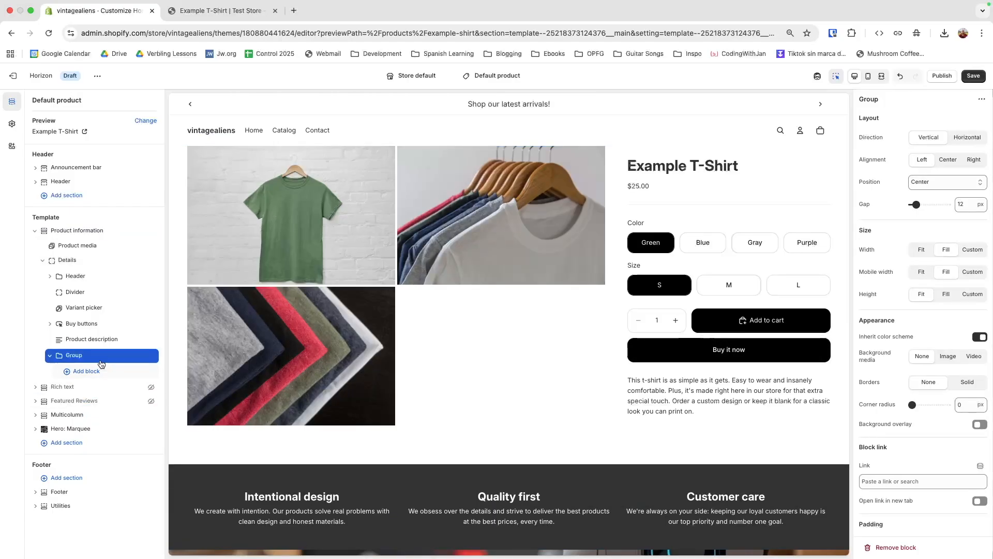
# Step: Rename the new Group block to 'Trust Badges - Container'
pyautogui.rightClick(74, 356)
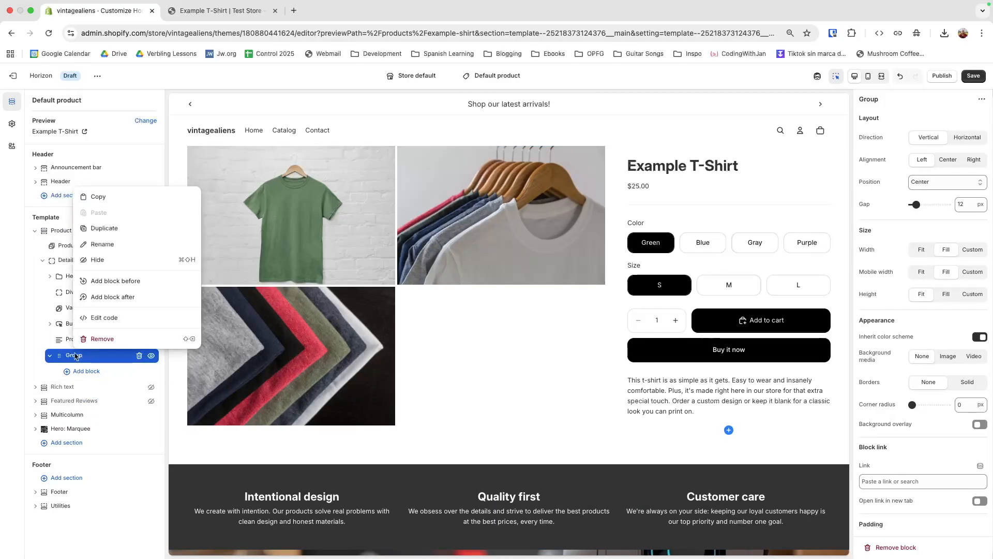
pyautogui.click(114, 252)
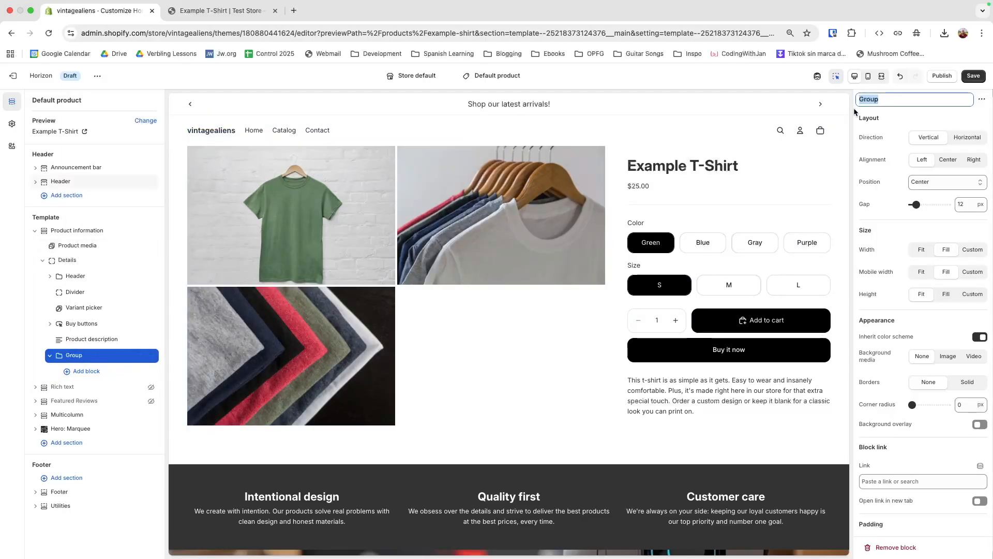
pyautogui.click(895, 101)
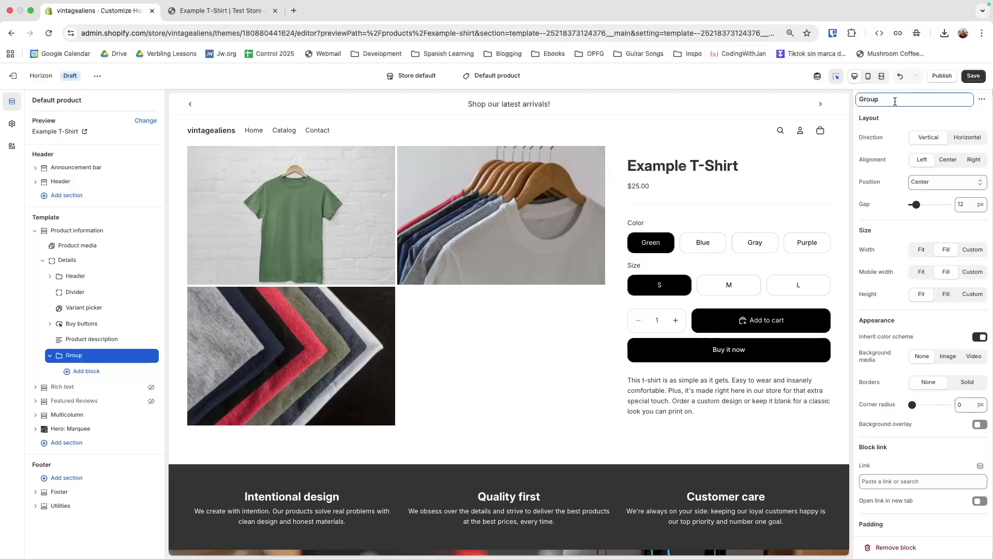
pyautogui.press('BackSpace')
pyautogui.press('BackSpace')
pyautogui.press('BackSpace')
pyautogui.press('BackSpace')
pyautogui.write('Trust Badges - Container')
pyautogui.click(90, 358)
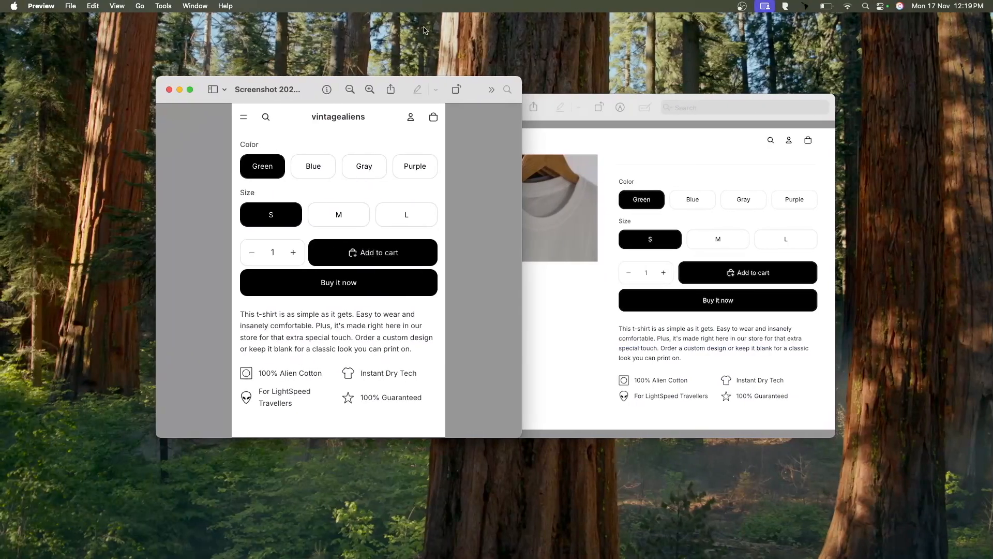
# Step: Compare the mobile and desktop trust-badge screenshots side by side, then return to the theme editor
pyautogui.moveTo(310, 93); pyautogui.dragTo(482, 93)
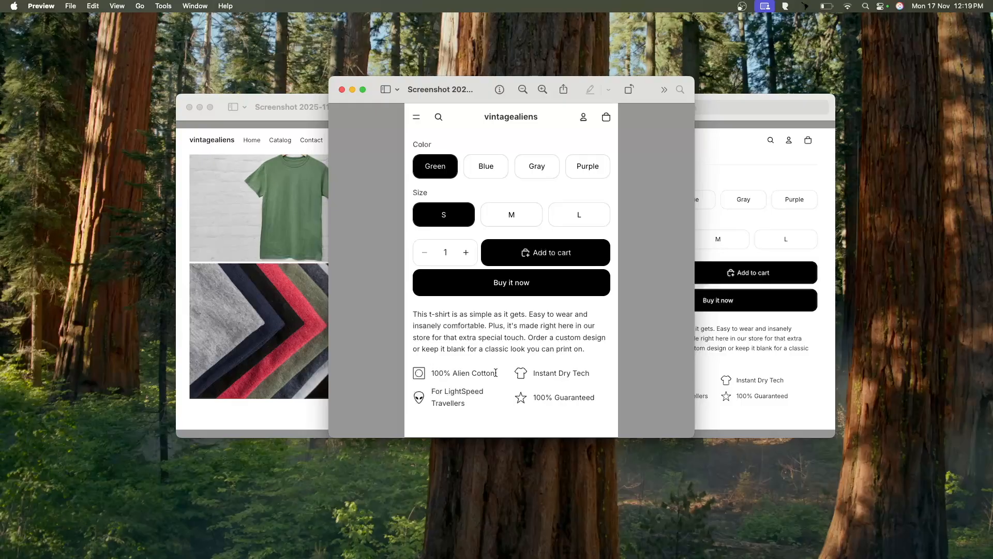
pyautogui.hotkey('ctrl', 'Right')
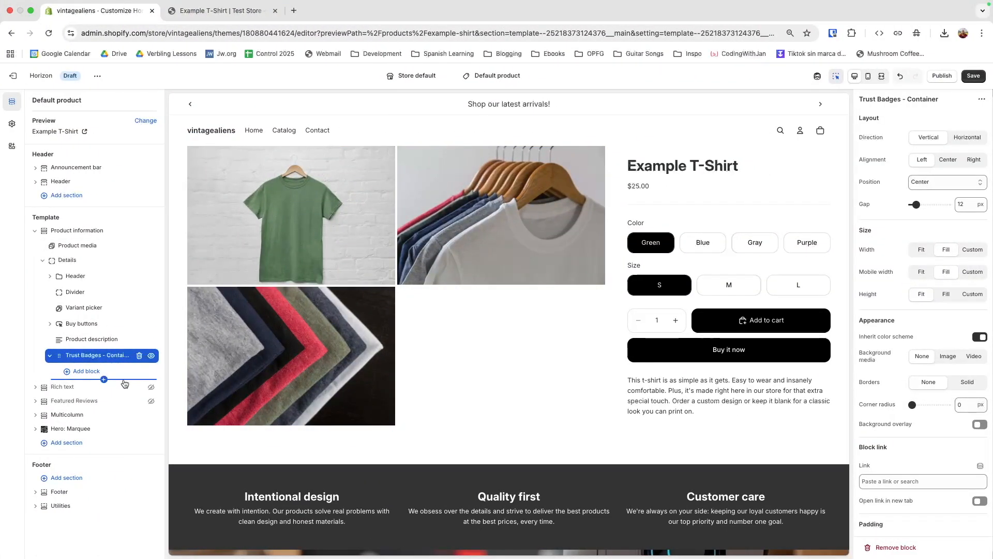
pyautogui.click(94, 372)
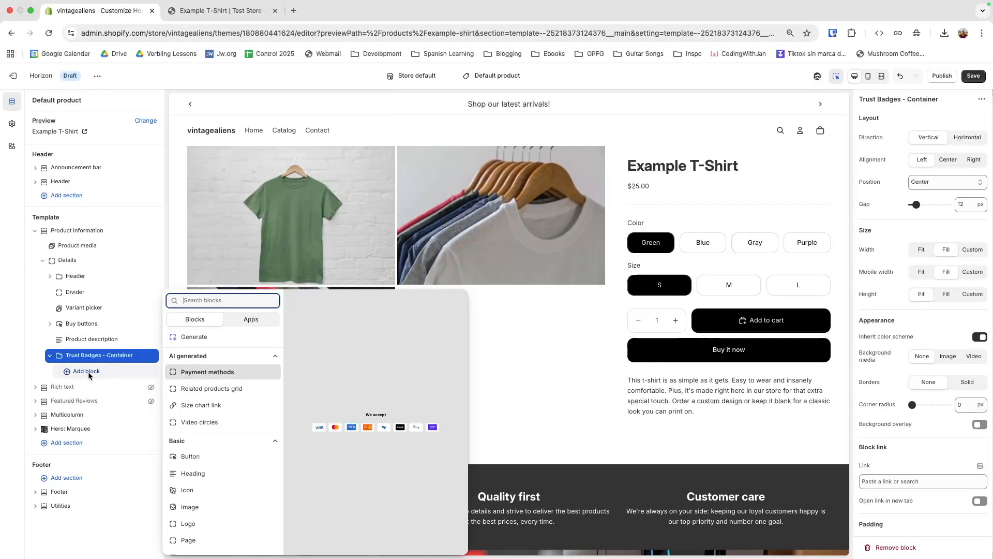
# Step: Add a Group inside Trust Badges - Container and name it 'Trust Badge - Row 1'
pyautogui.scroll(-5, 207, 429)
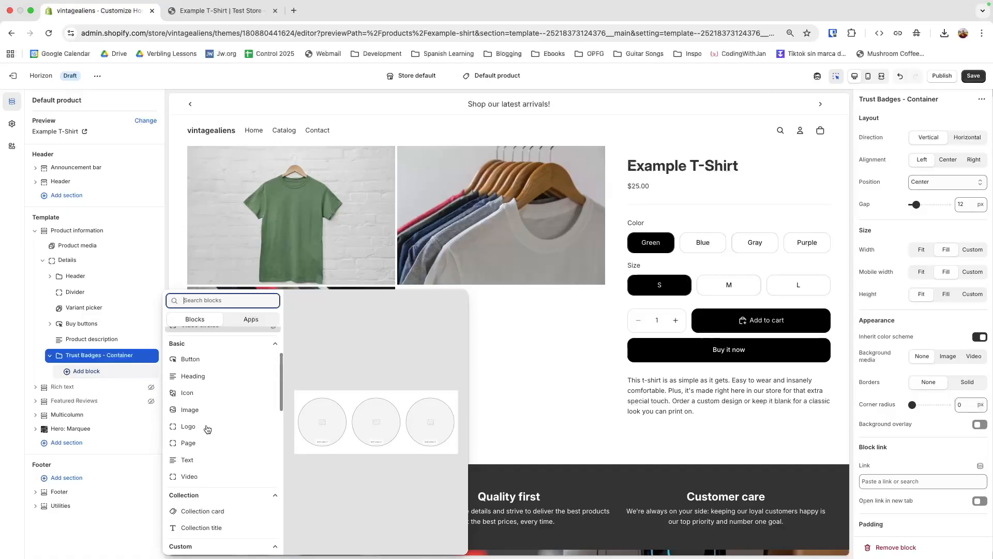
pyautogui.scroll(-8, 196, 427)
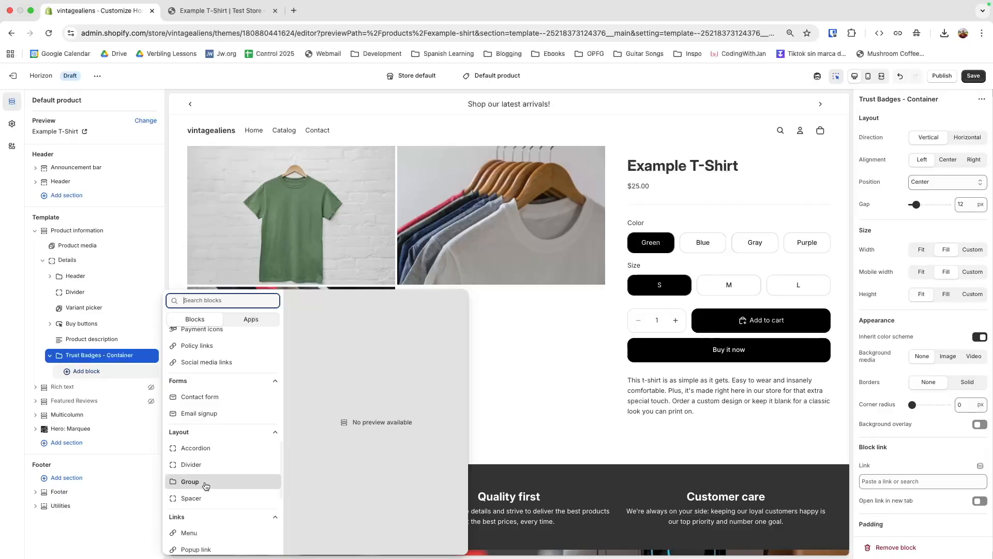
pyautogui.click(200, 481)
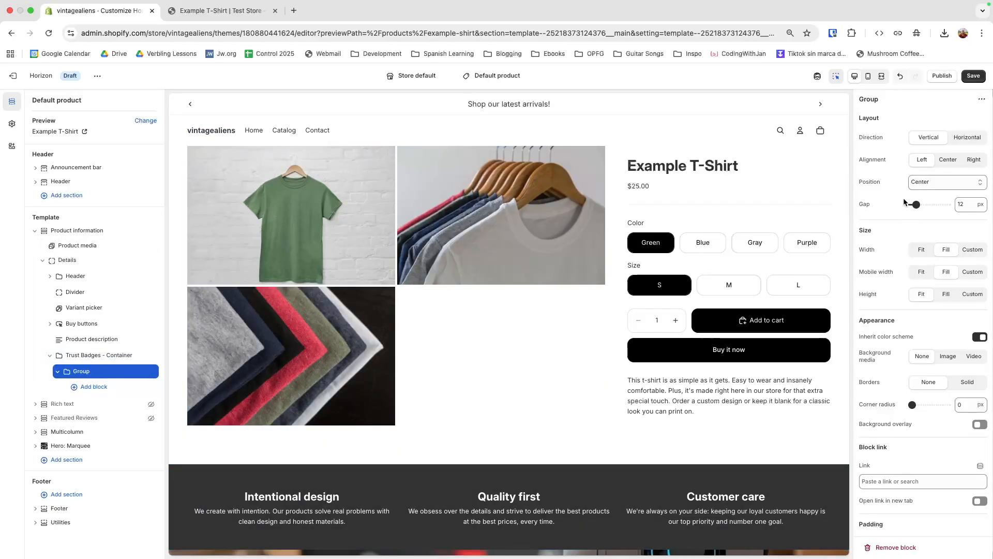
pyautogui.rightClick(90, 373)
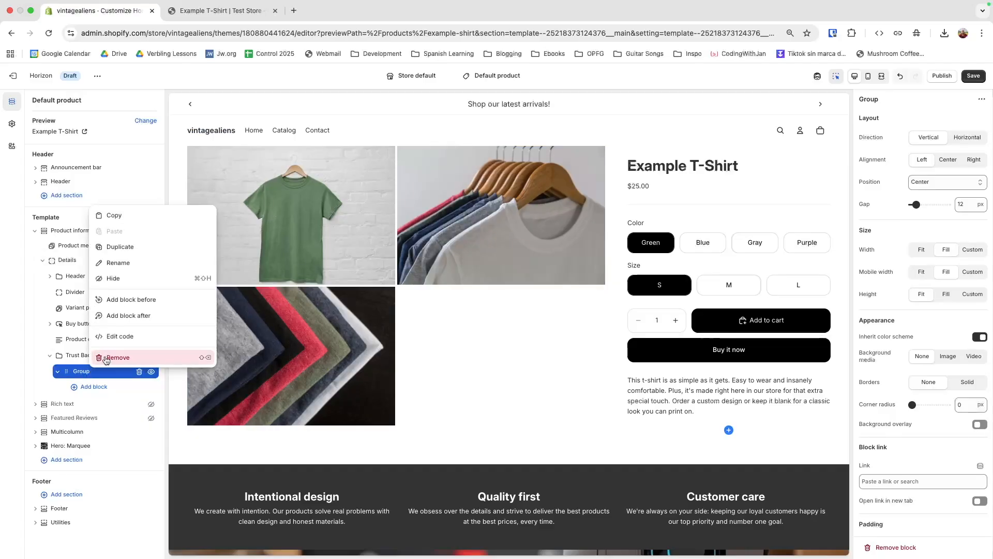
pyautogui.click(118, 262)
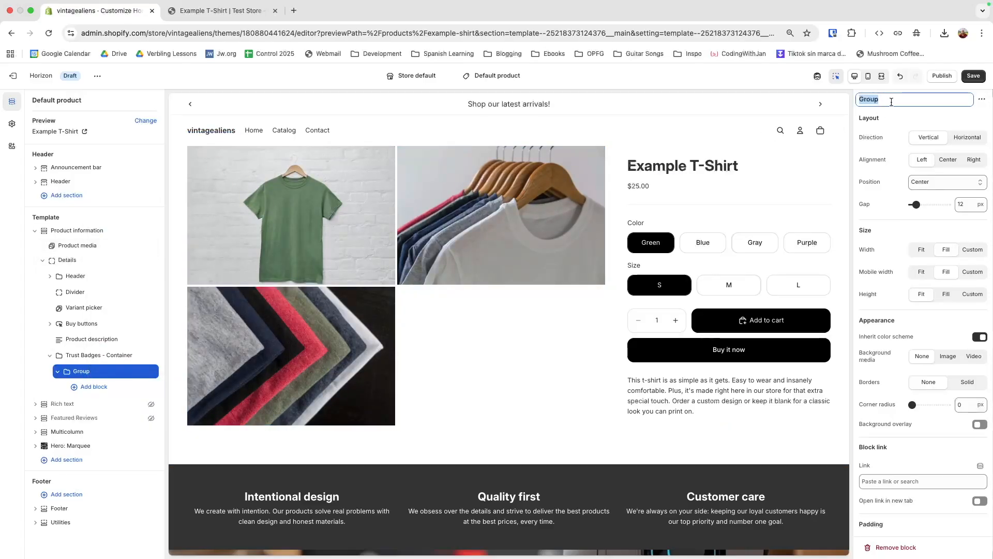
pyautogui.write('Trust Badge - Row 1')
pyautogui.click(77, 371)
# Step: Duplicate Trust Badge - Row 1, then delete the duplicate so only one row remains
pyautogui.rightClick(101, 371)
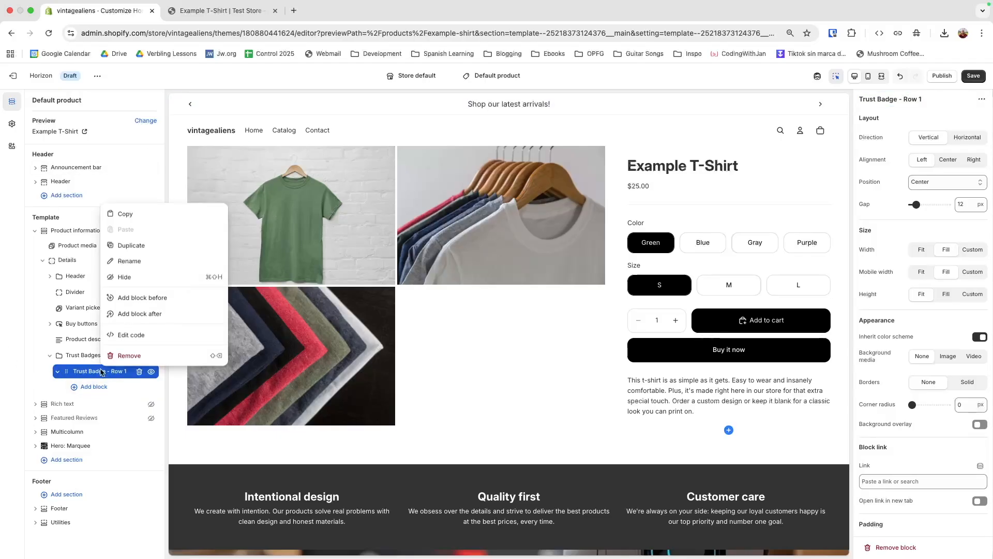
pyautogui.click(122, 245)
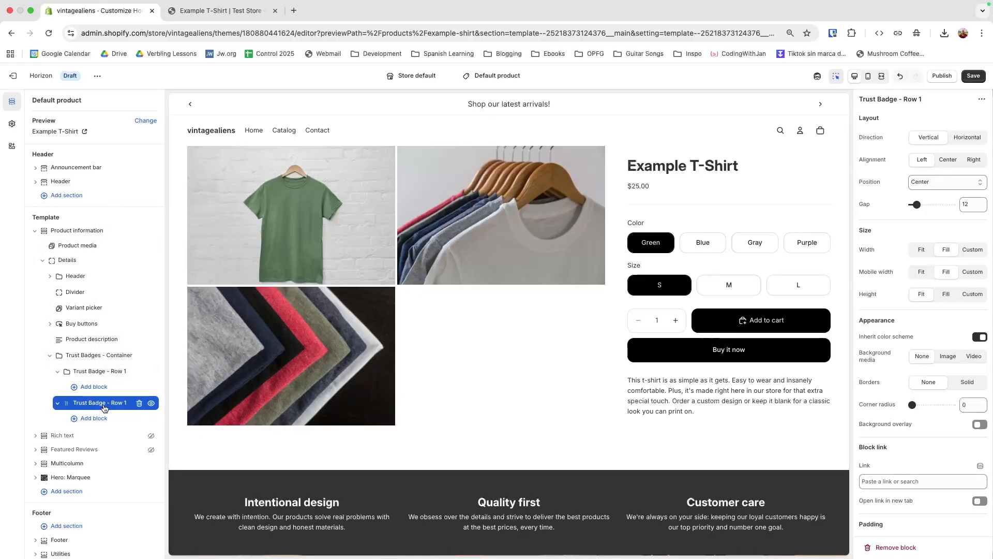
pyautogui.click(139, 405)
pyautogui.click(96, 372)
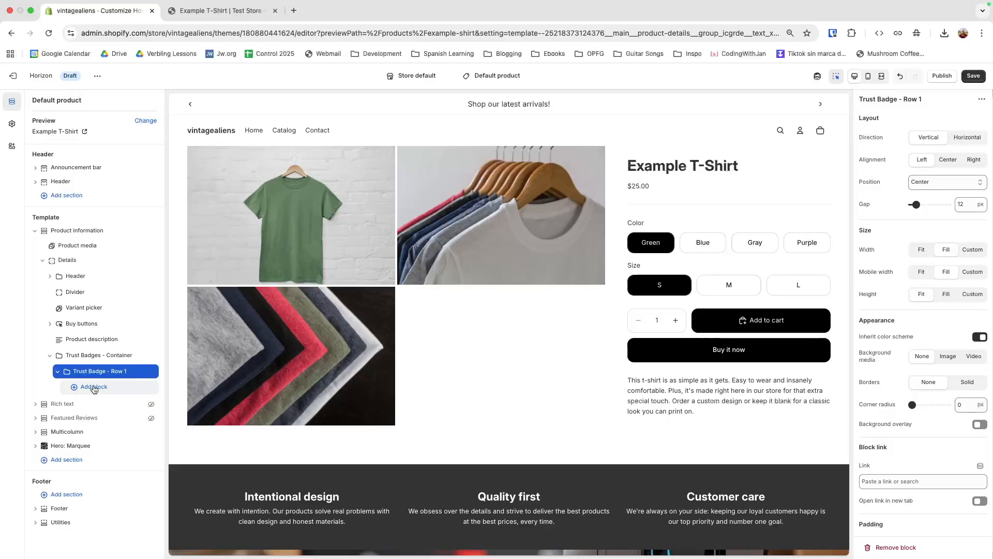
# Step: Add a Group inside Trust Badge - Row 1 and nest a second Group within it
pyautogui.click(93, 386)
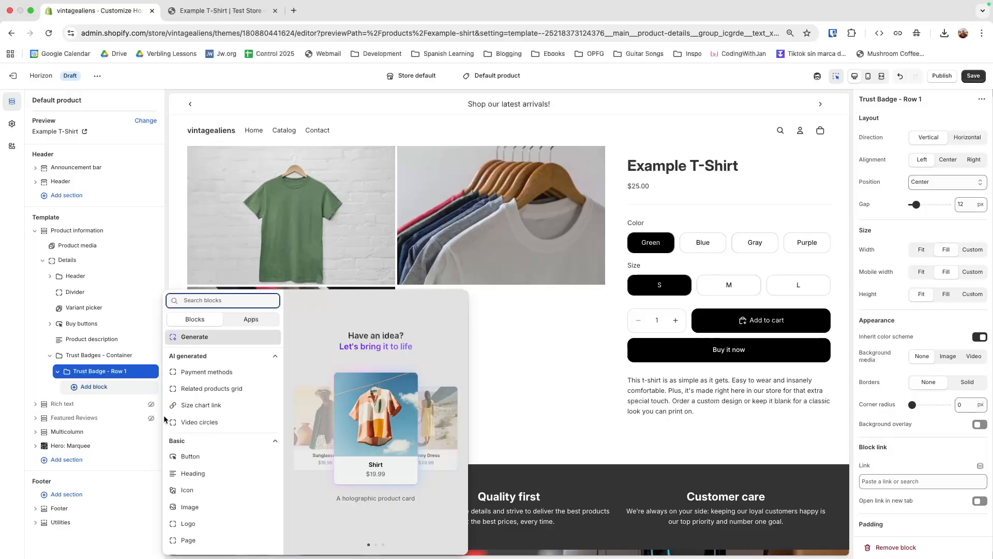
pyautogui.scroll(-1, 168, 440)
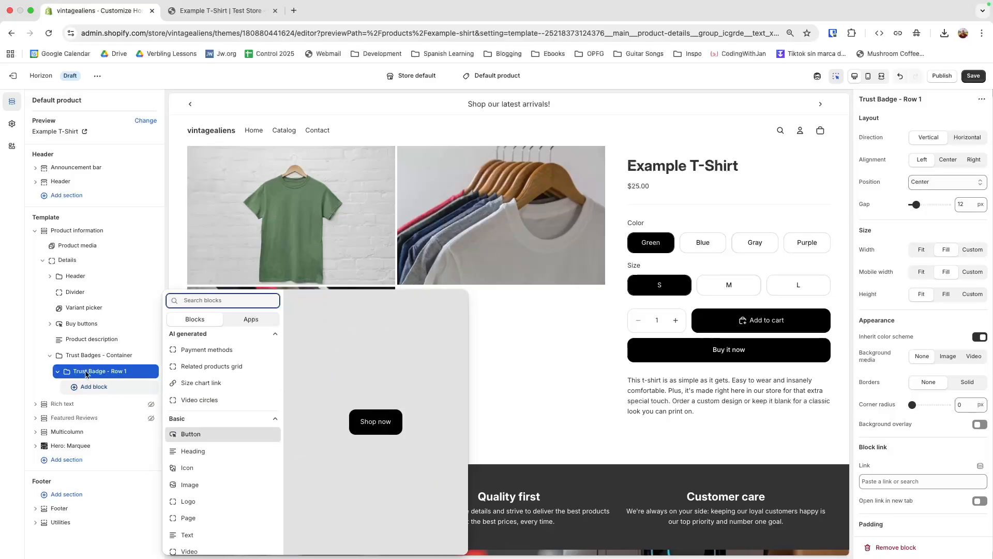
pyautogui.scroll(-10, 196, 437)
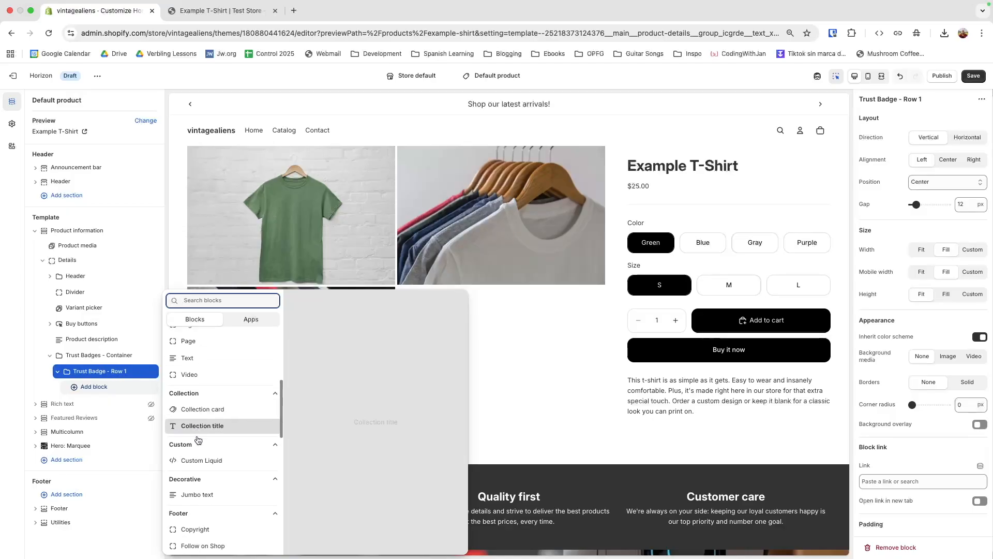
pyautogui.scroll(-5, 194, 453)
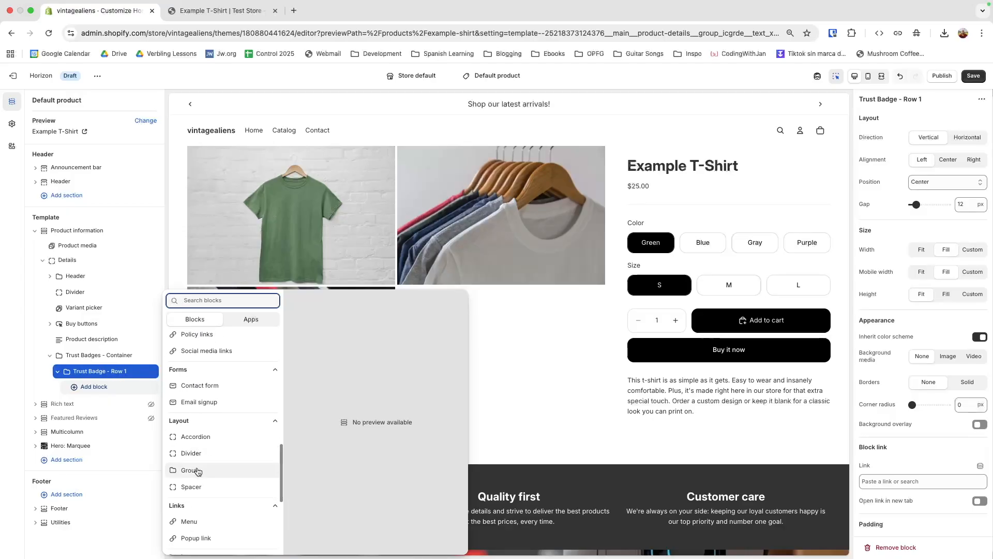
pyautogui.click(186, 471)
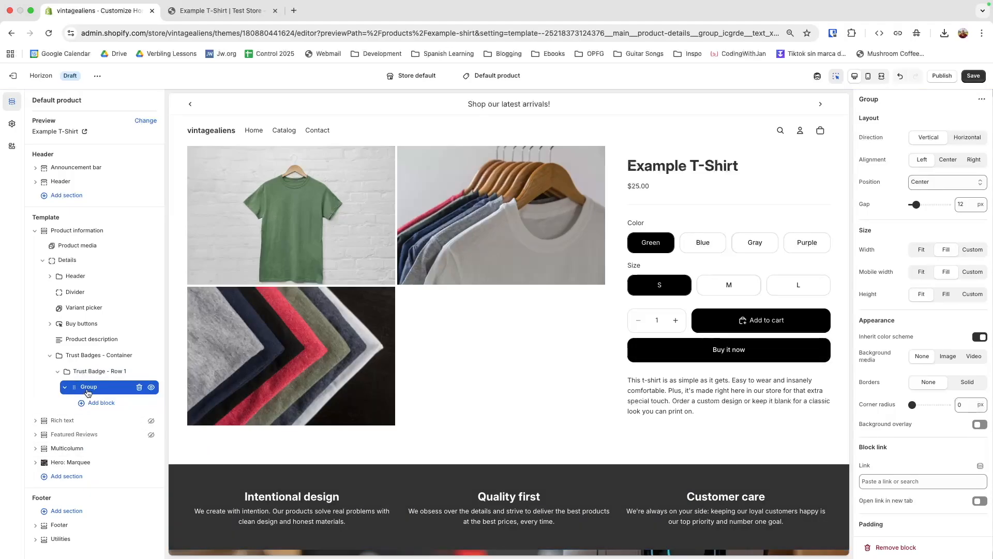
pyautogui.click(97, 403)
pyautogui.scroll(-6, 203, 475)
pyautogui.scroll(-5, 202, 470)
pyautogui.click(193, 476)
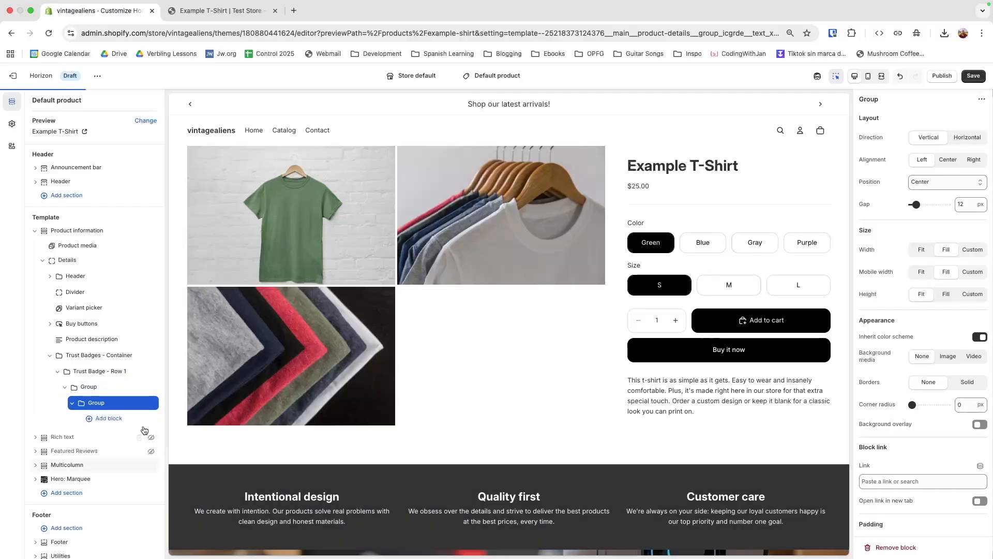
# Step: Rename the parent group to 'Badge 1'
pyautogui.rightClick(86, 392)
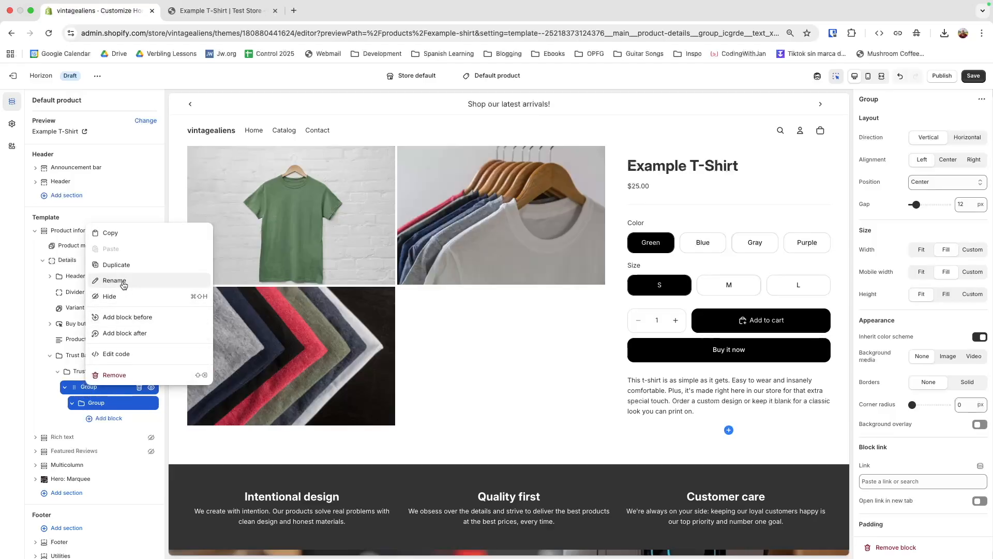
pyautogui.click(129, 308)
pyautogui.click(932, 101)
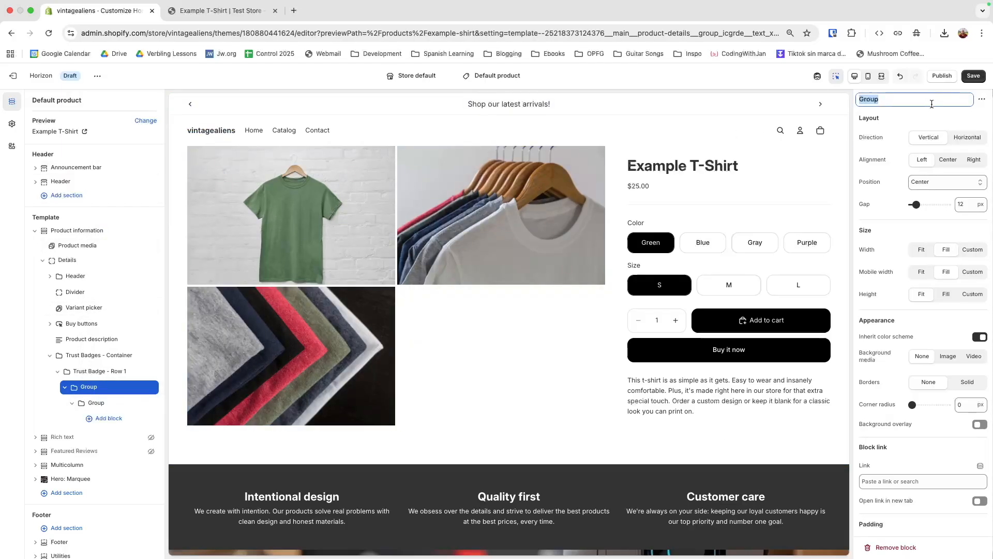
pyautogui.write('Badge 1')
pyautogui.press('Return')
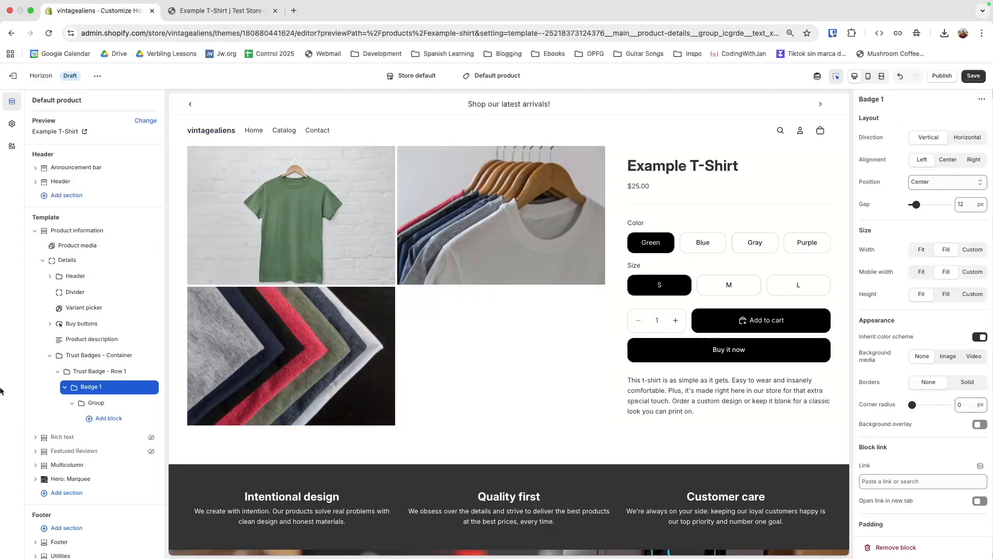
# Step: Rename the nested group to 'Badge 2' and move it beside Badge 1 in Row 1
pyautogui.click(92, 406)
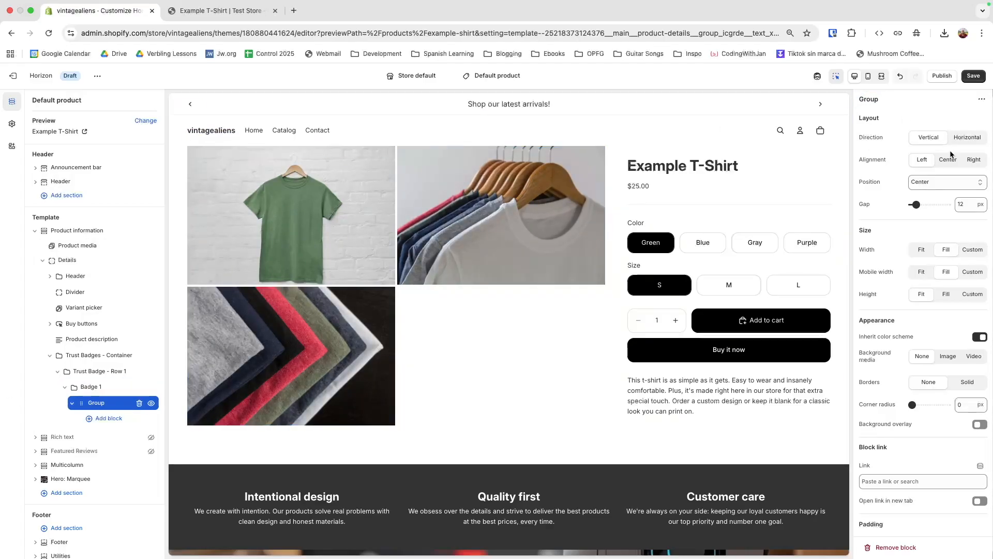
pyautogui.rightClick(103, 410)
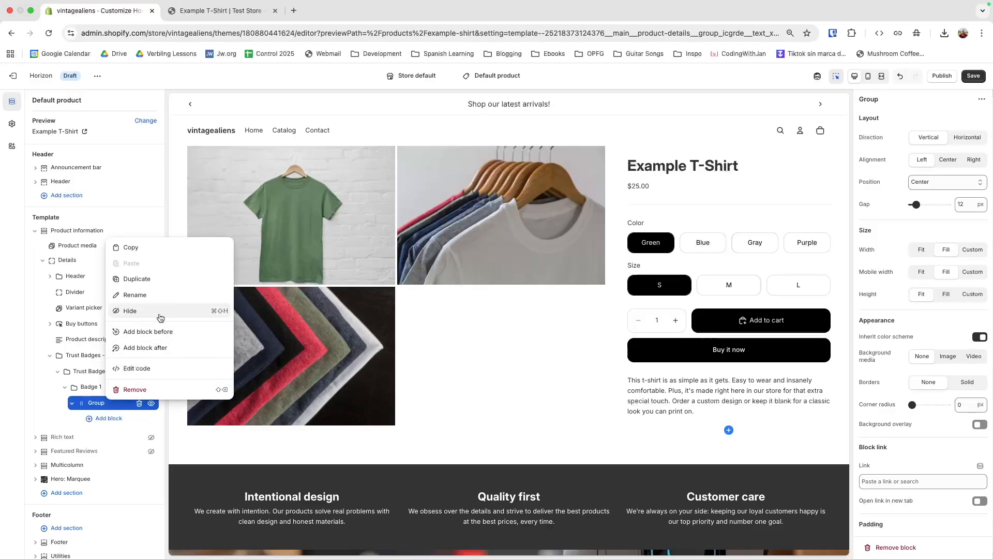
pyautogui.click(134, 294)
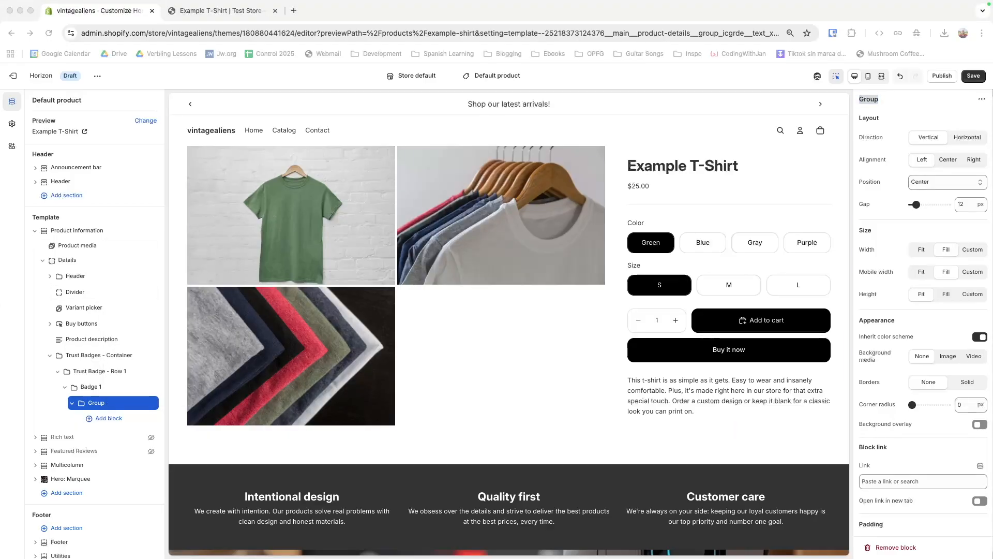
pyautogui.rightClick(90, 402)
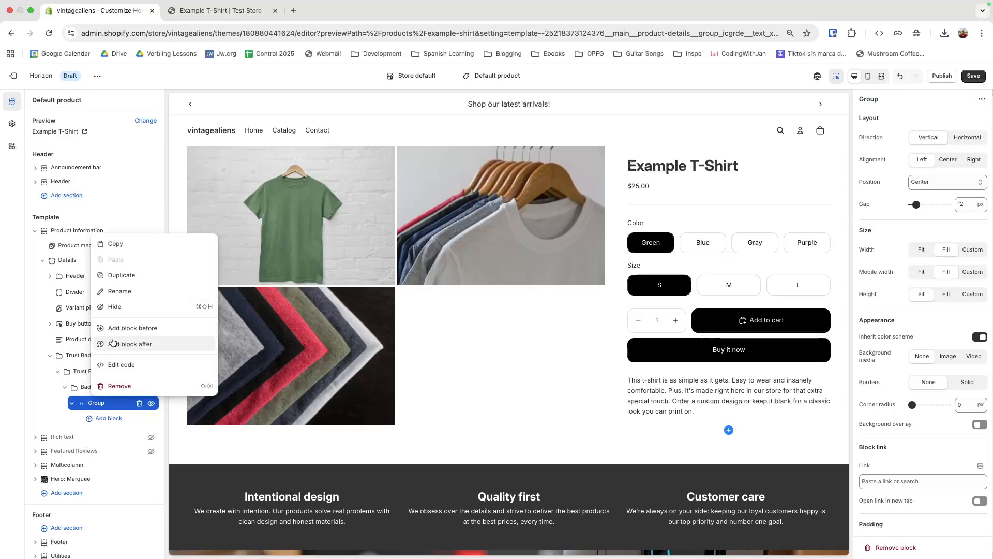
pyautogui.click(119, 292)
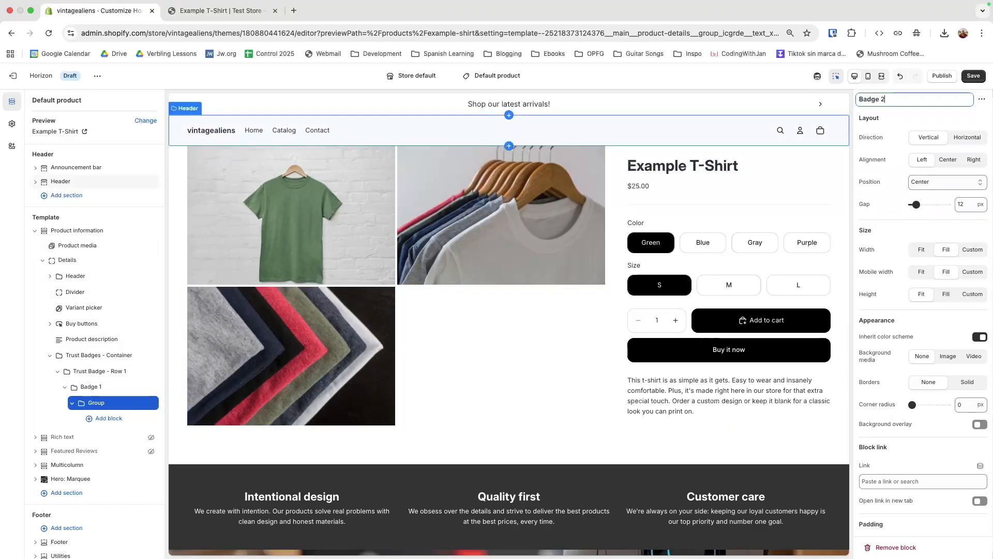
pyautogui.press('Return')
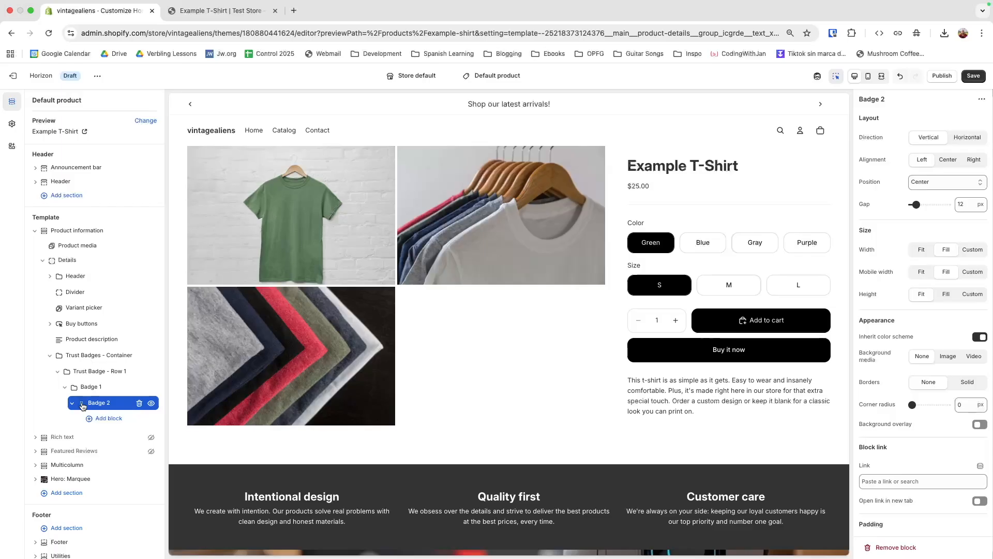
pyautogui.moveTo(82, 406); pyautogui.dragTo(68, 408)
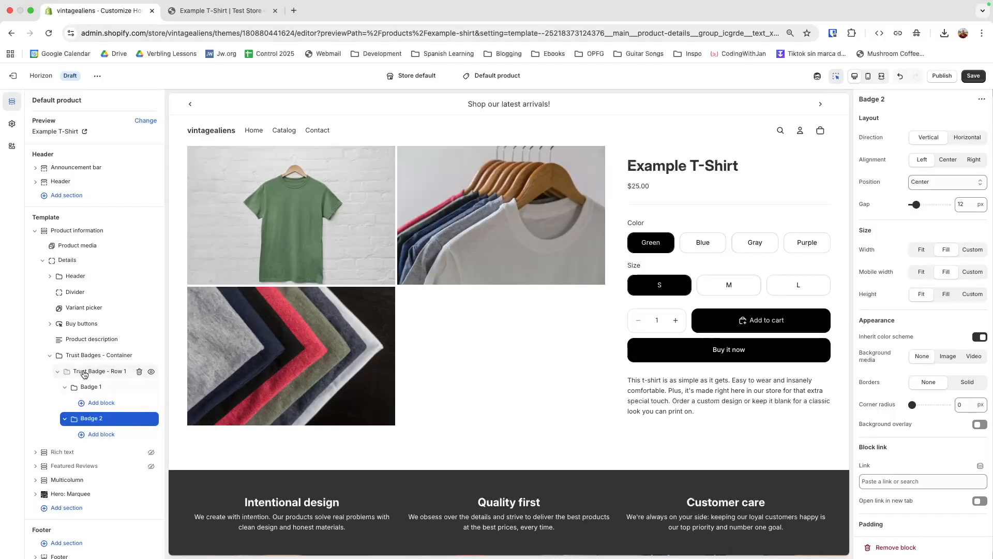
# Step: Add an Icon block and a Text block beneath it inside Badge 1
pyautogui.click(97, 404)
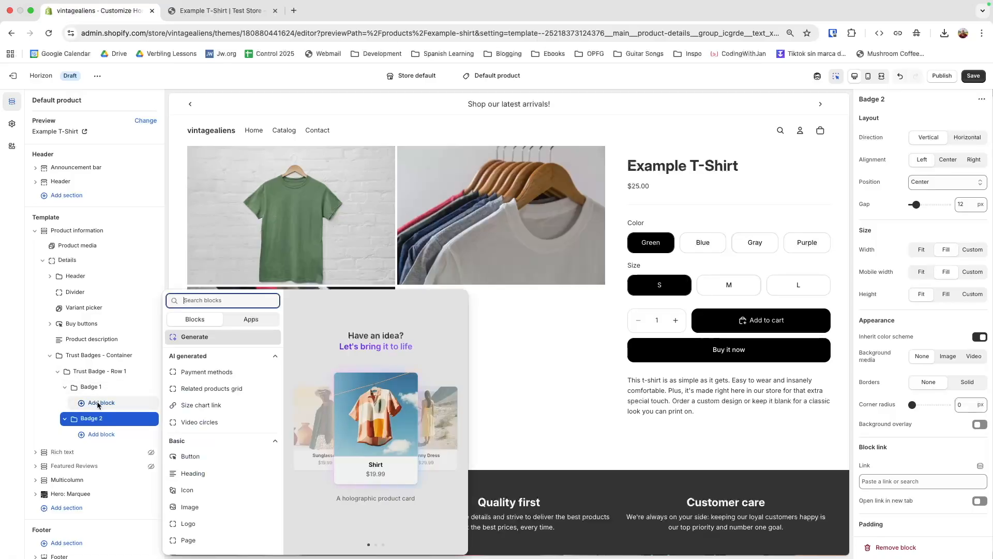
pyautogui.click(211, 493)
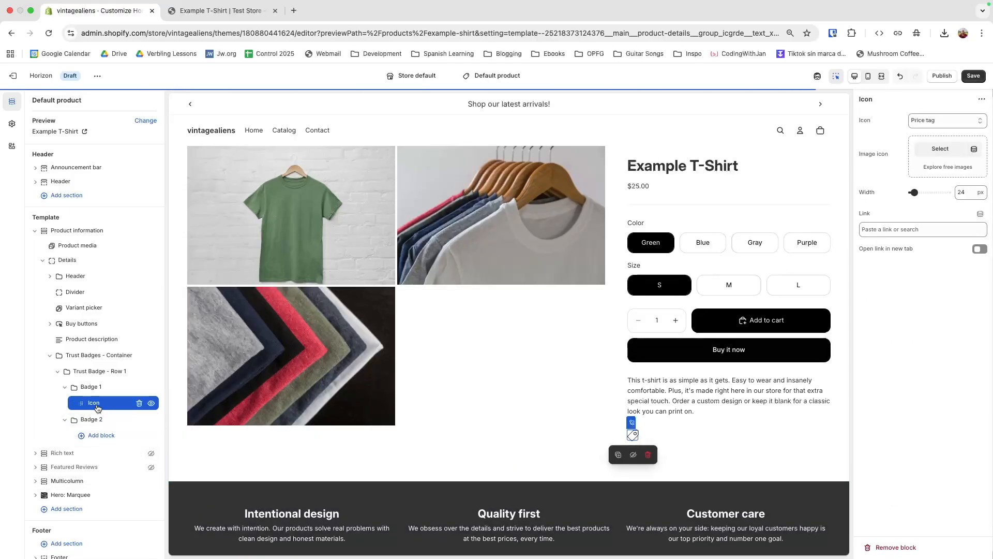
pyautogui.click(115, 410)
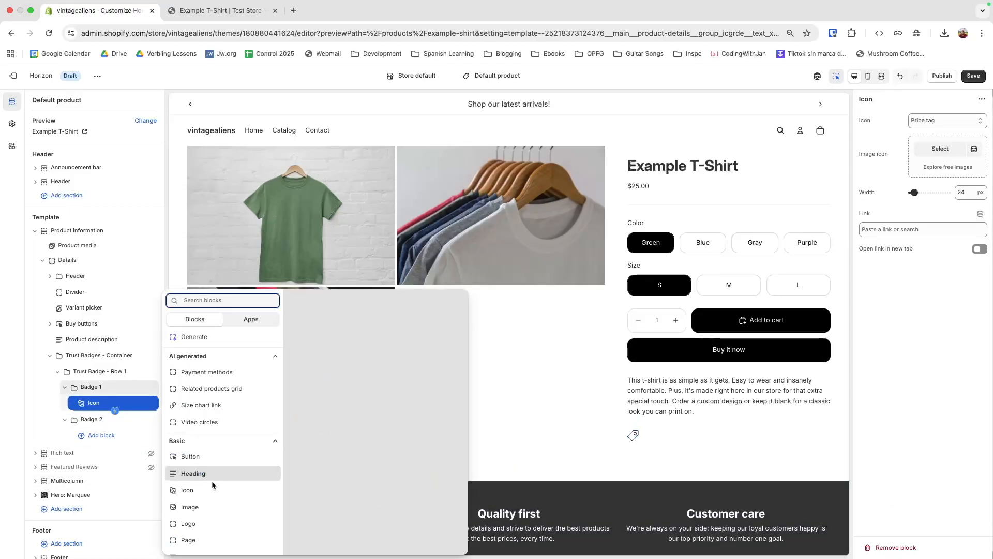
pyautogui.scroll(-1, 212, 493)
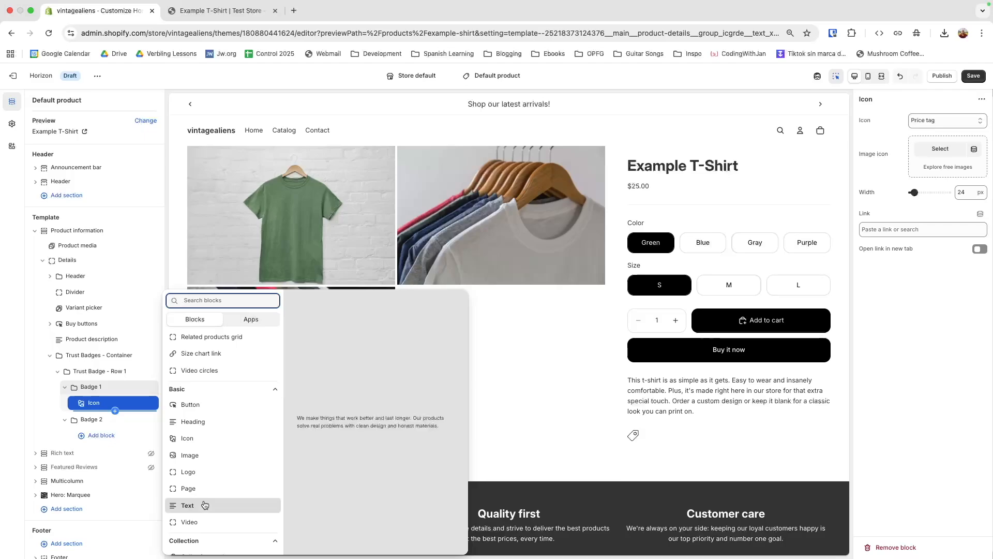
pyautogui.click(204, 504)
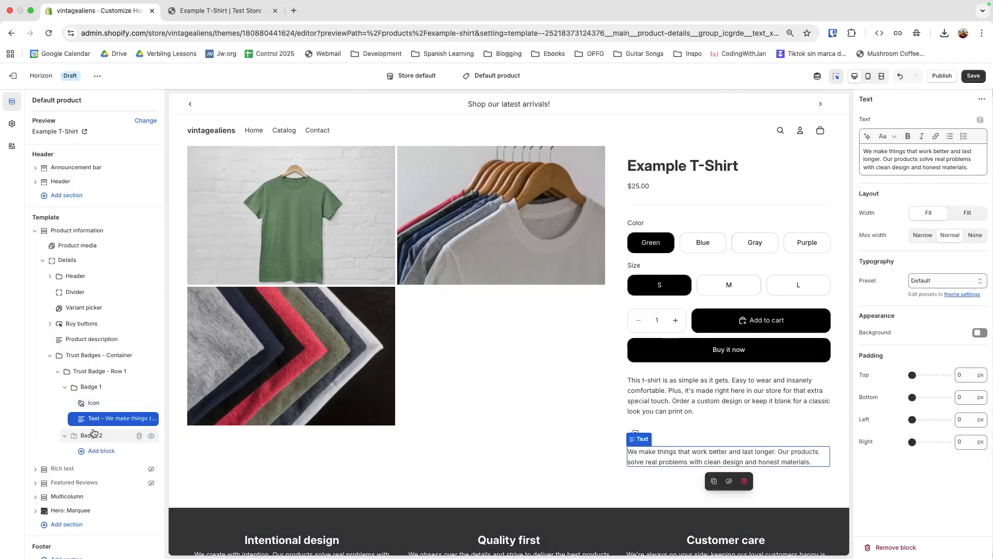
# Step: Add an Icon block and a Text block beneath it inside Badge 2
pyautogui.click(99, 450)
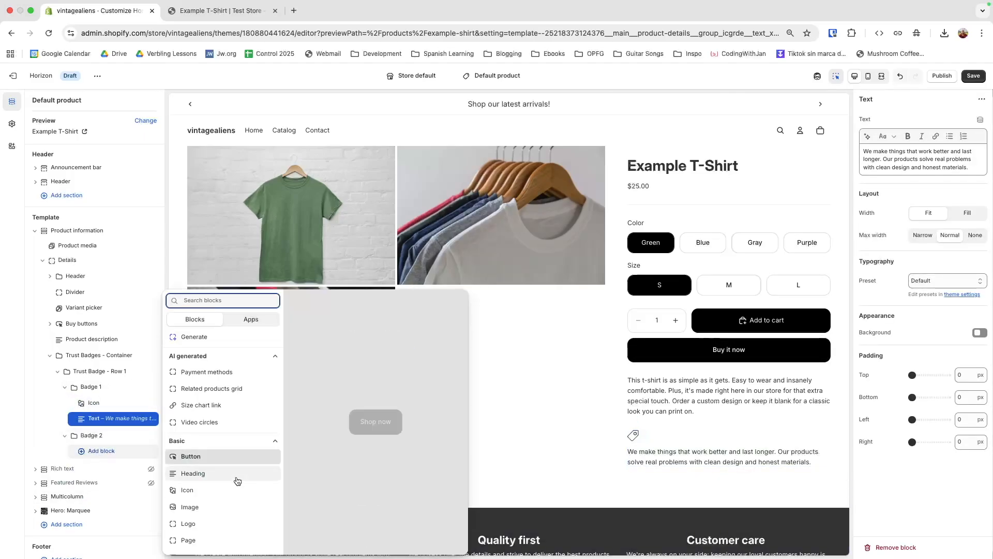
pyautogui.click(222, 490)
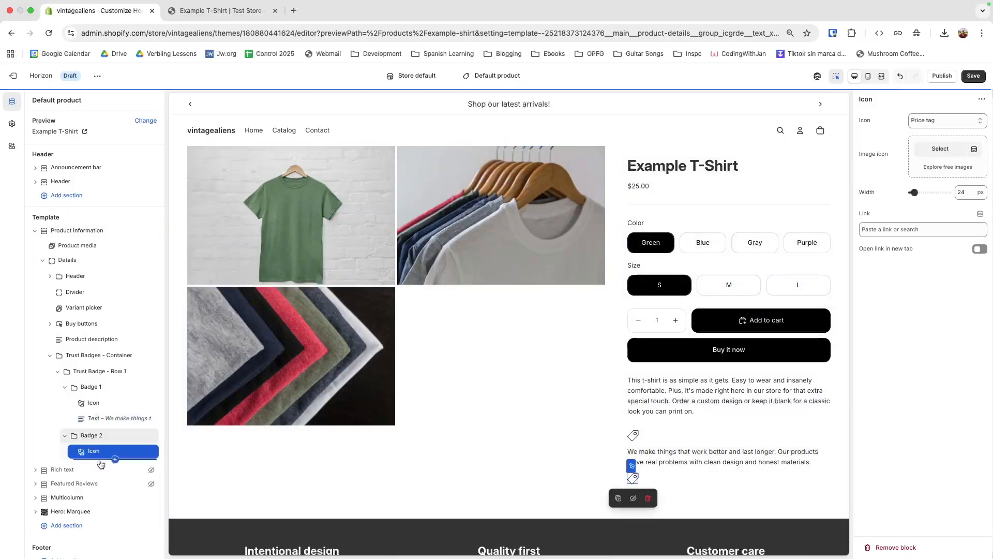
pyautogui.click(114, 459)
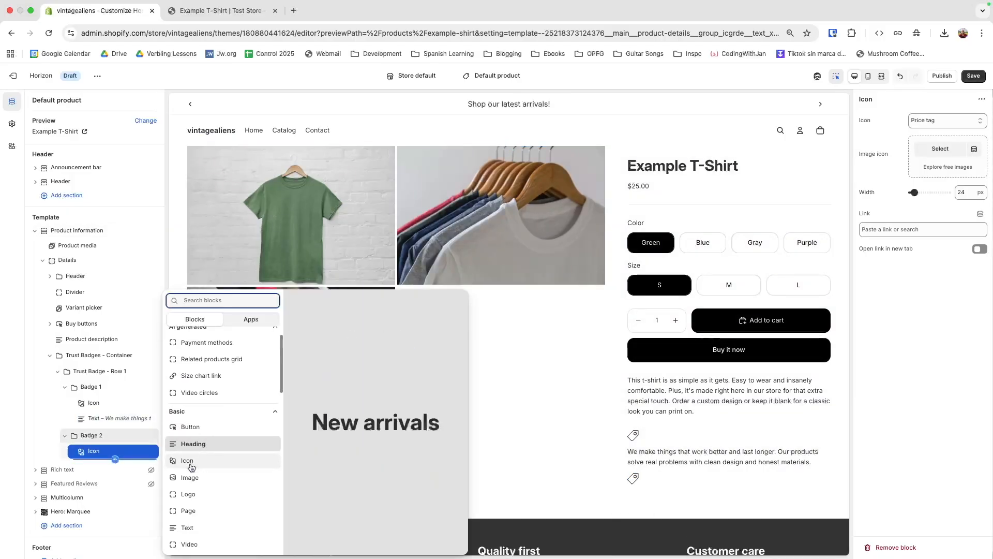
pyautogui.click(203, 527)
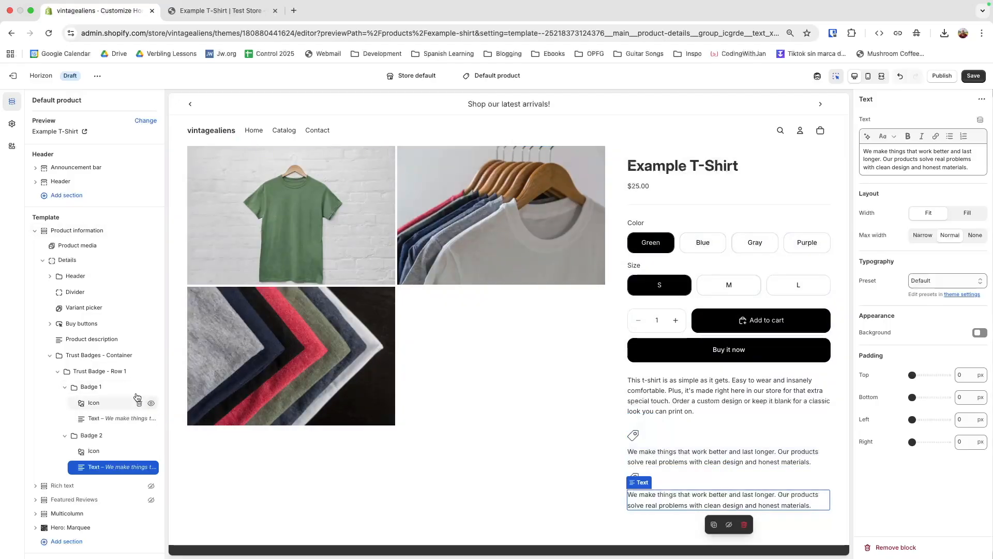
# Step: Set Badge 1 and Badge 2 to Horizontal direction, each icon beside its text
pyautogui.click(90, 390)
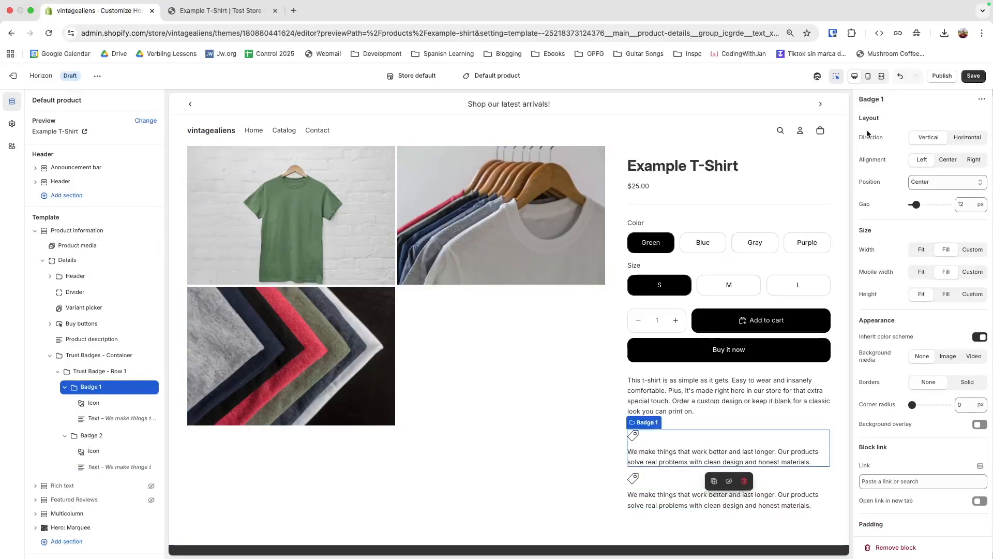
pyautogui.click(967, 137)
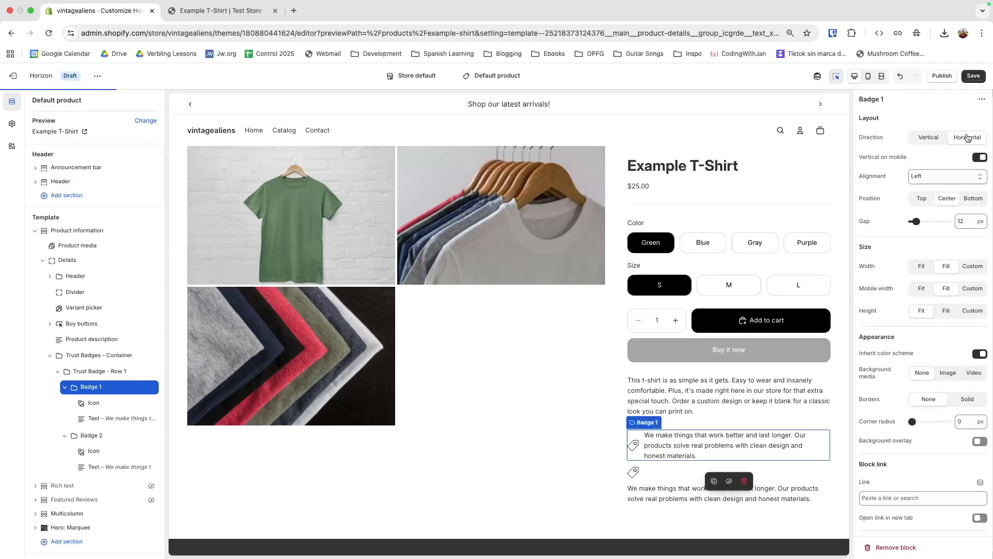
pyautogui.click(104, 436)
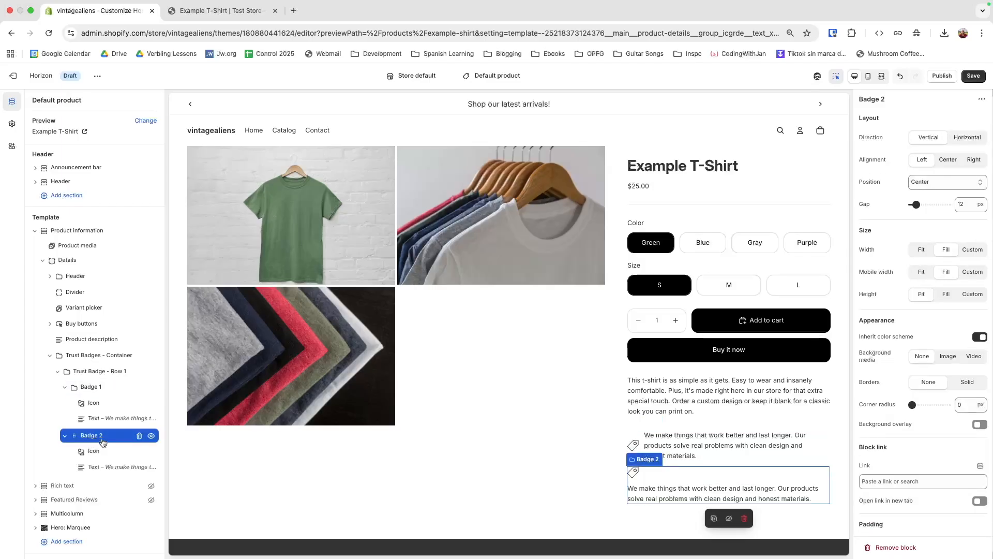
pyautogui.click(968, 136)
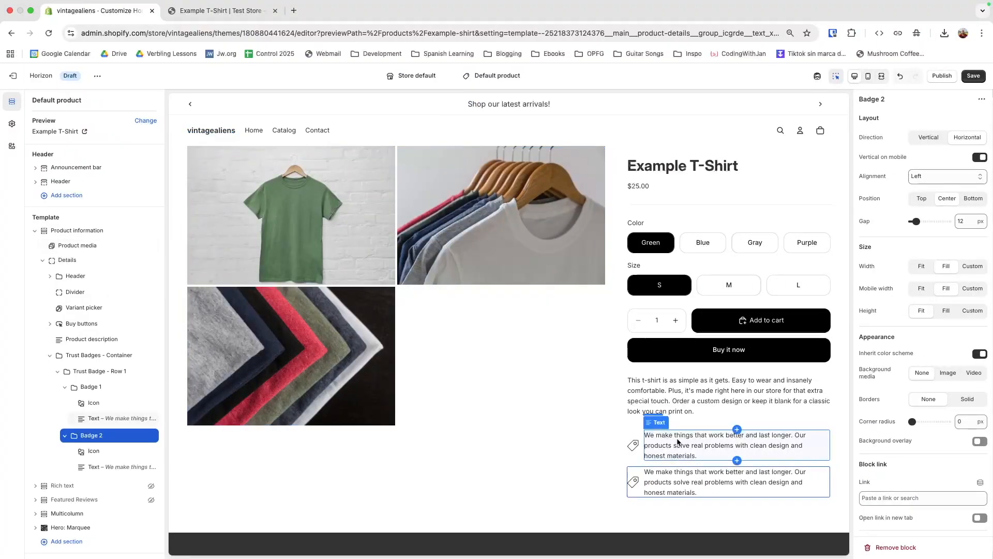
# Step: Replace the placeholder paragraphs with '100% Alien Cotton' and 'Instant Dry Tech'
pyautogui.click(724, 445)
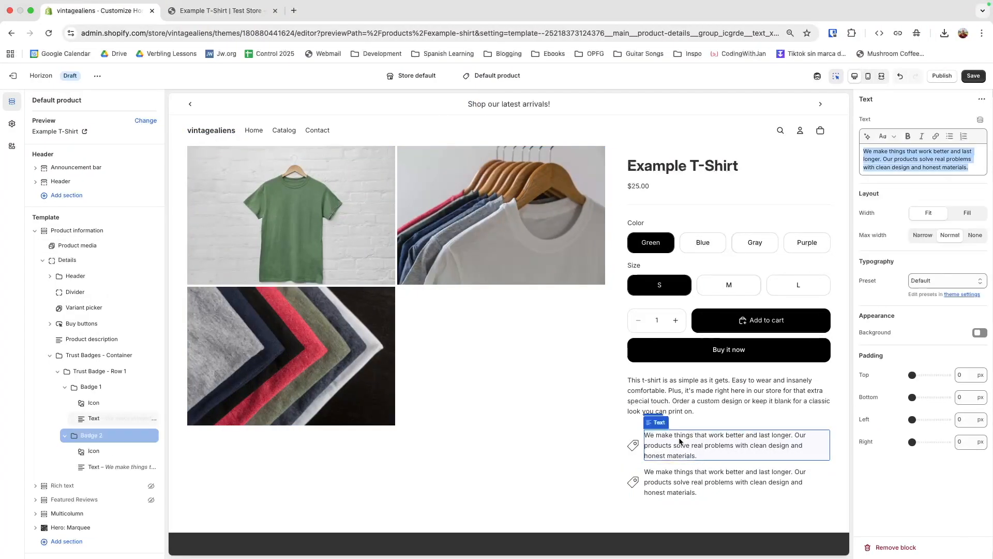
pyautogui.write('1')
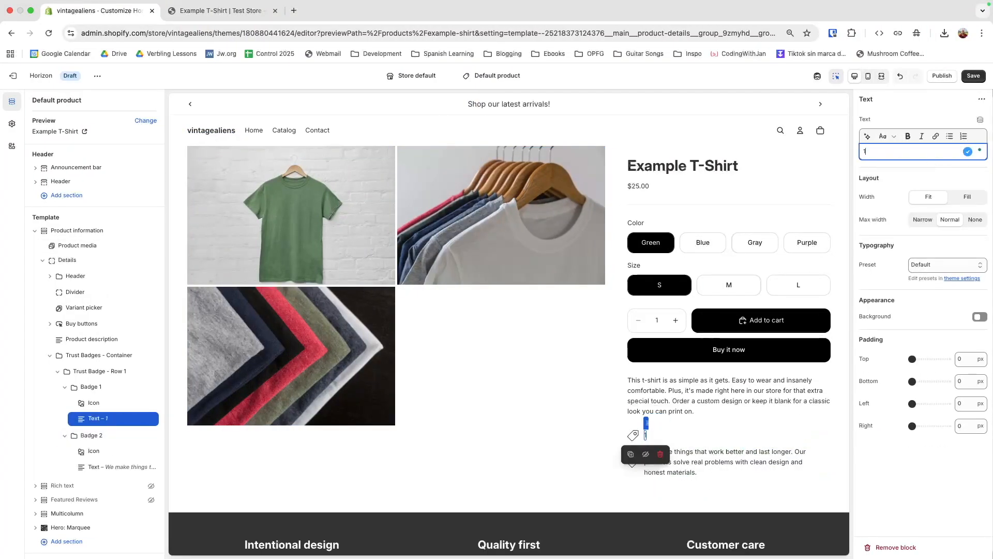
pyautogui.write('00% Alien Cotto')
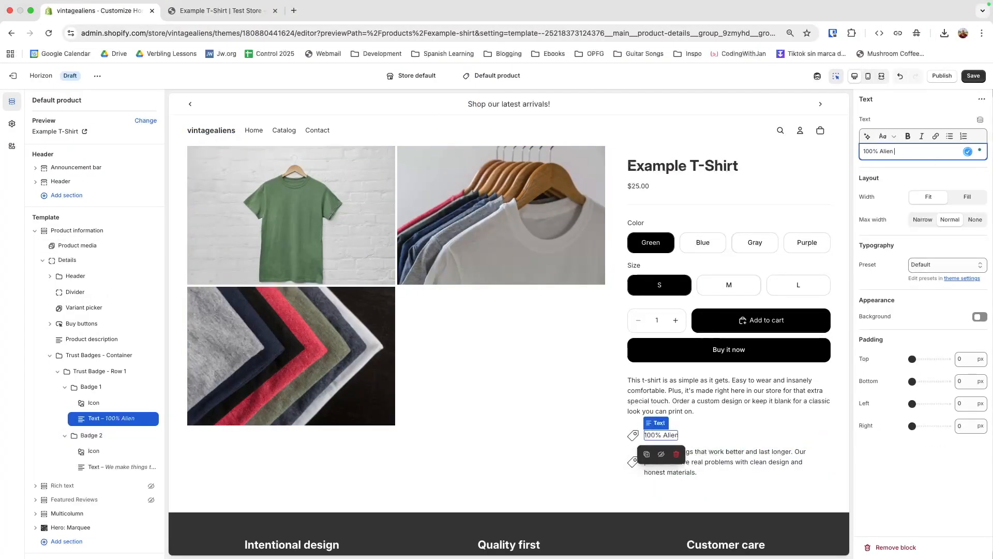
pyautogui.write('n')
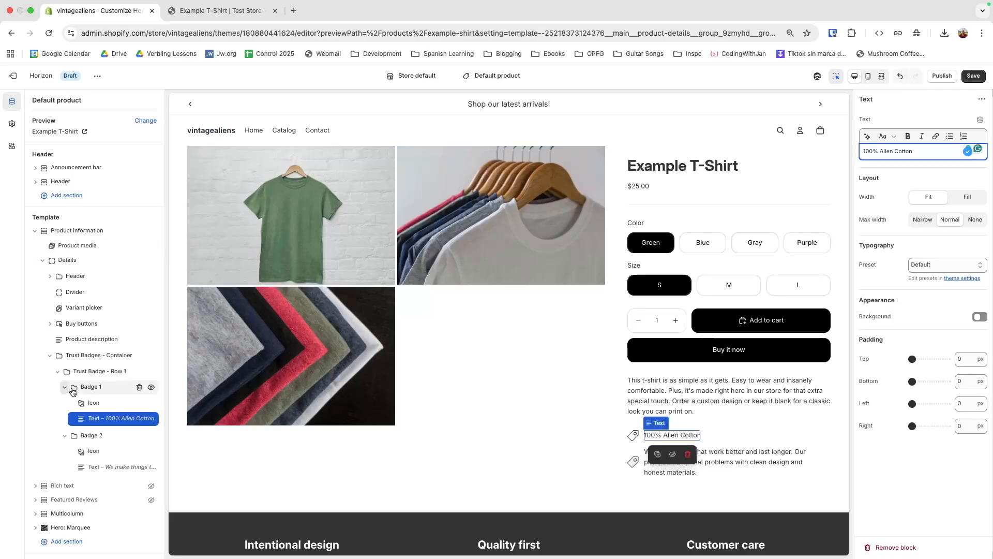
pyautogui.click(99, 469)
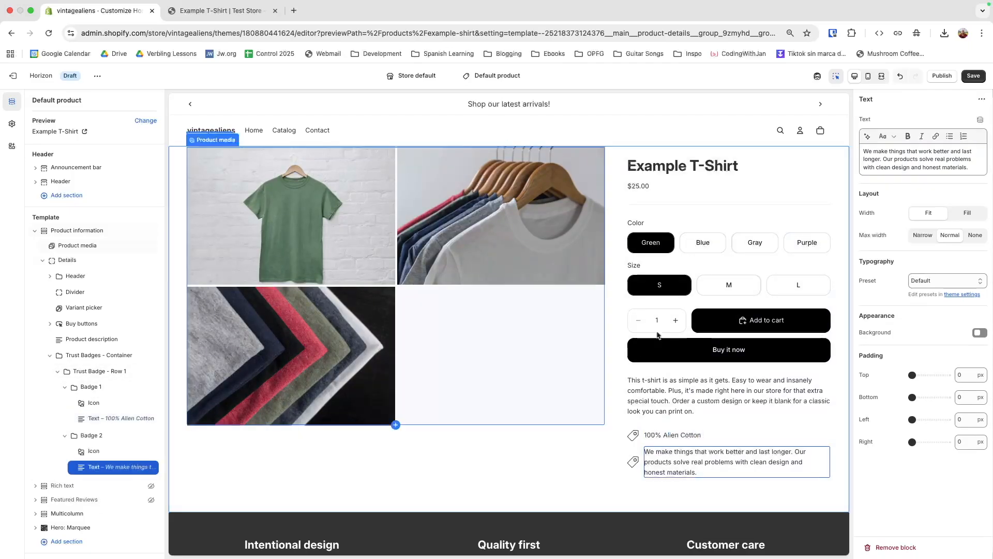
pyautogui.tripleClick(902, 165)
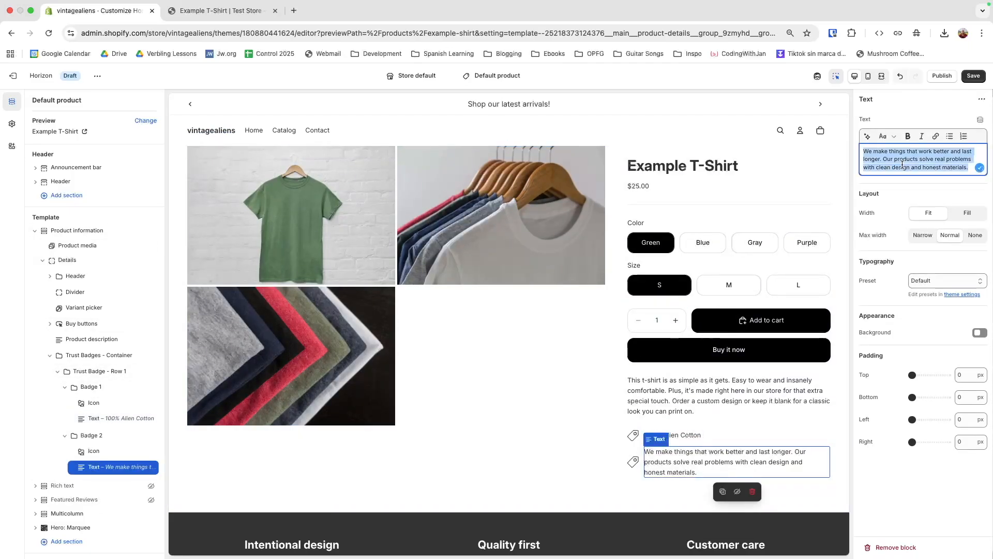
pyautogui.write('Instant Dry')
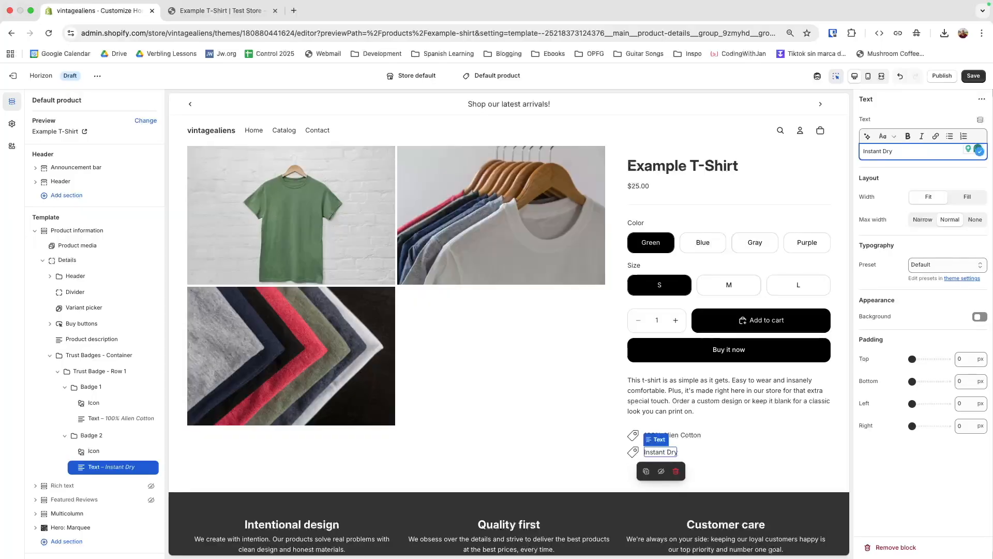
pyautogui.write(' Tech')
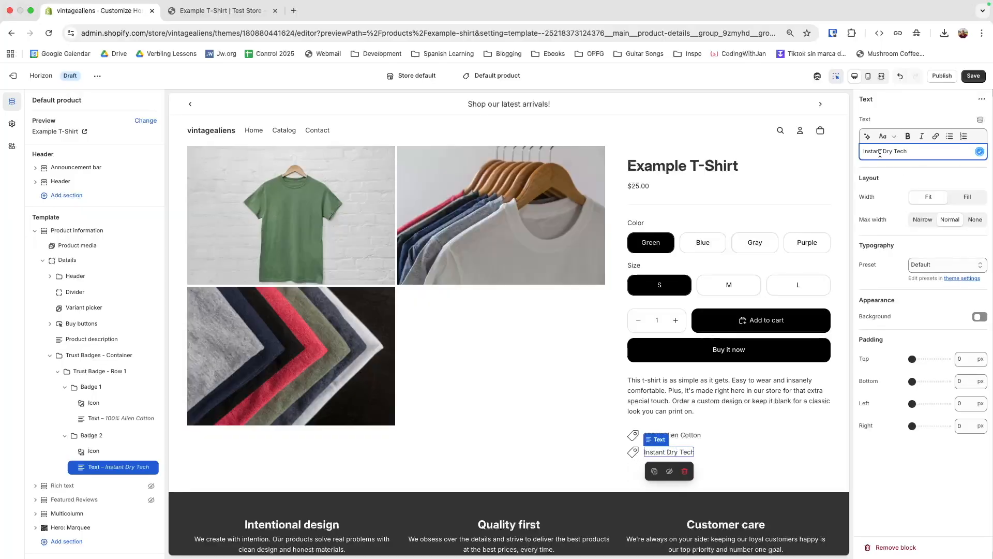
pyautogui.click(101, 437)
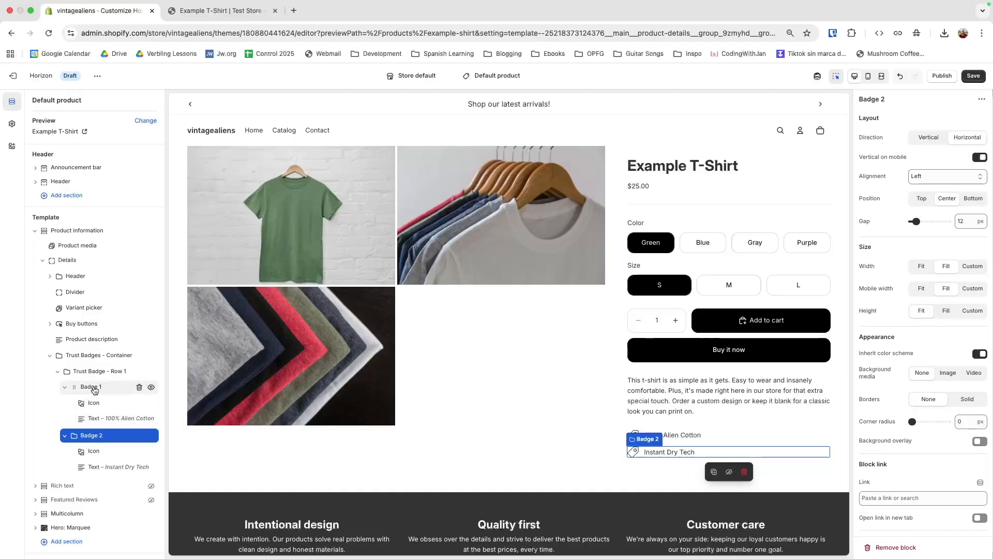
# Step: Set Trust Badge - Row 1's direction to Horizontal and collapse it in the outline
pyautogui.moveTo(97, 389); pyautogui.dragTo(89, 376)
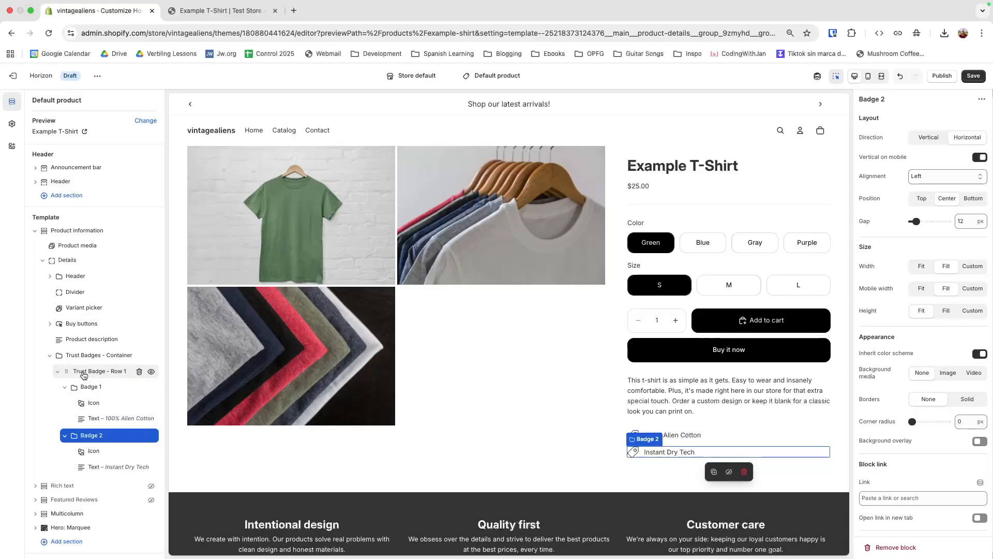
pyautogui.click(88, 372)
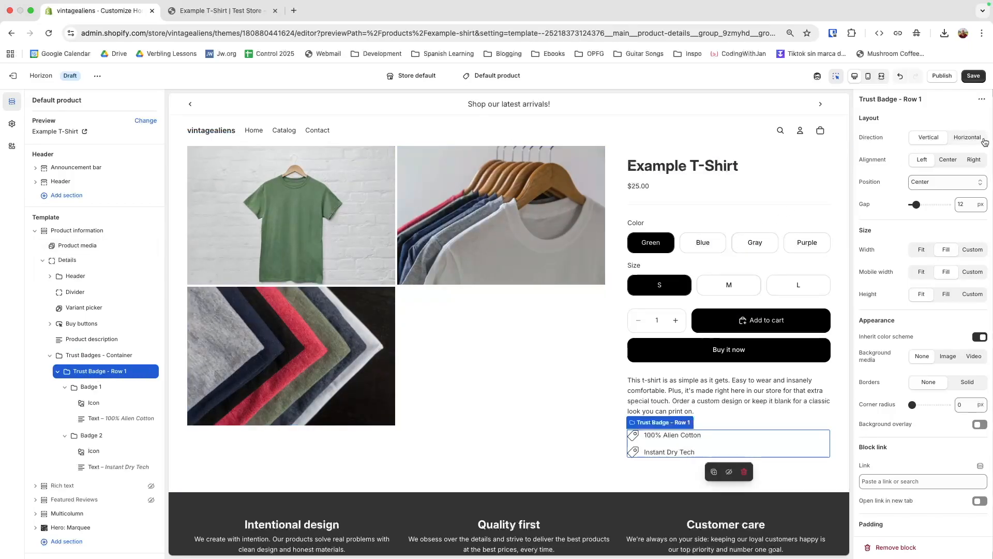
pyautogui.click(967, 138)
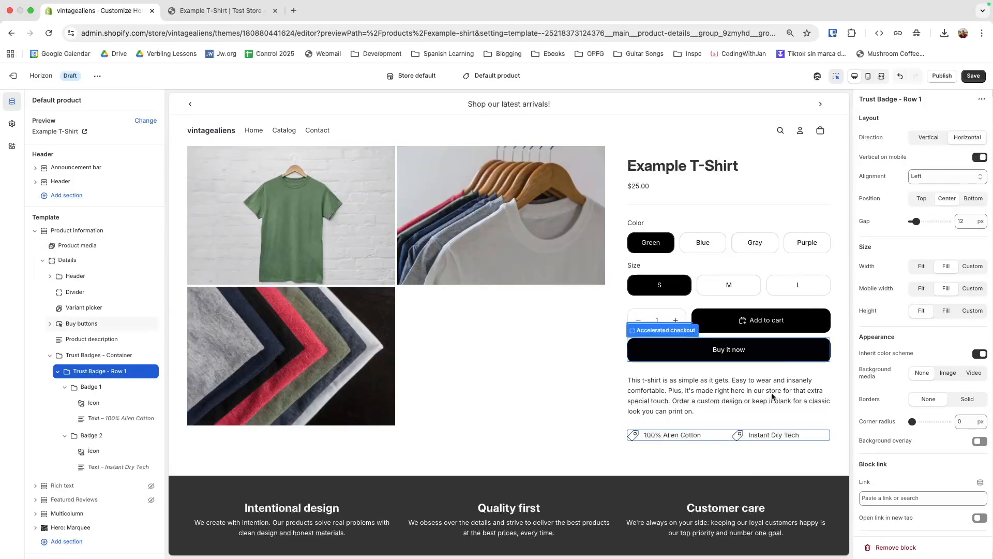
pyautogui.click(58, 372)
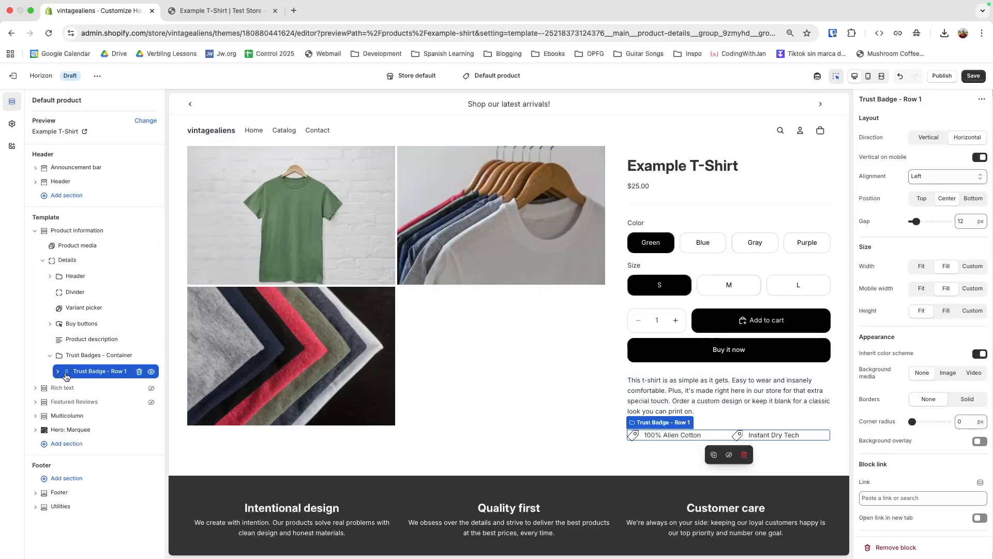
# Step: Duplicate Trust Badge - Row 1 and rename the copy Trust Badge - Row 2
pyautogui.rightClick(91, 375)
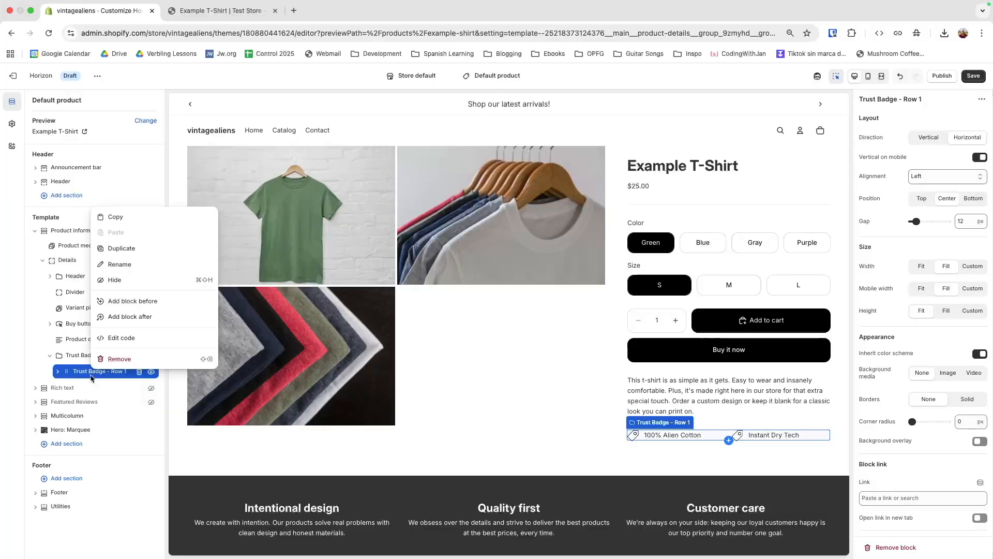
pyautogui.click(117, 252)
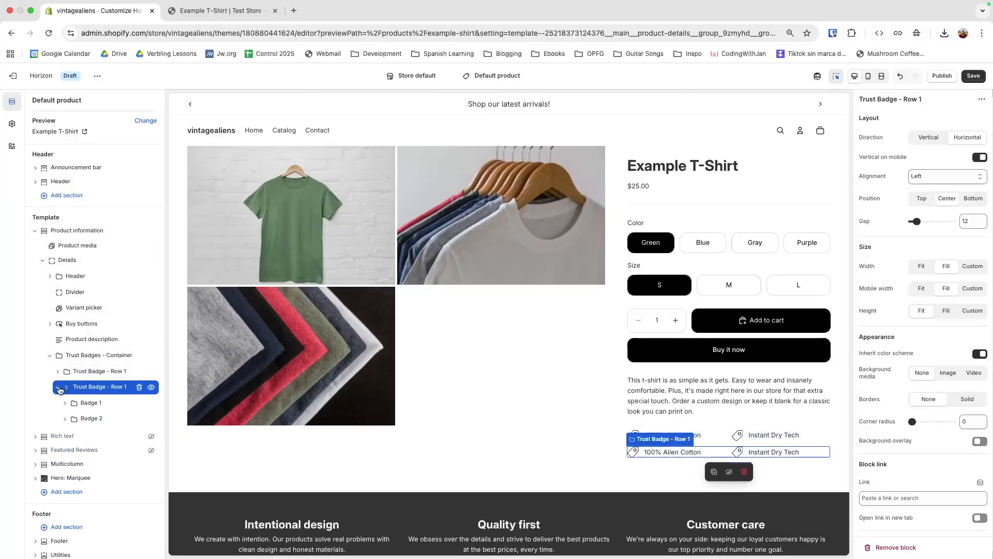
pyautogui.rightClick(96, 389)
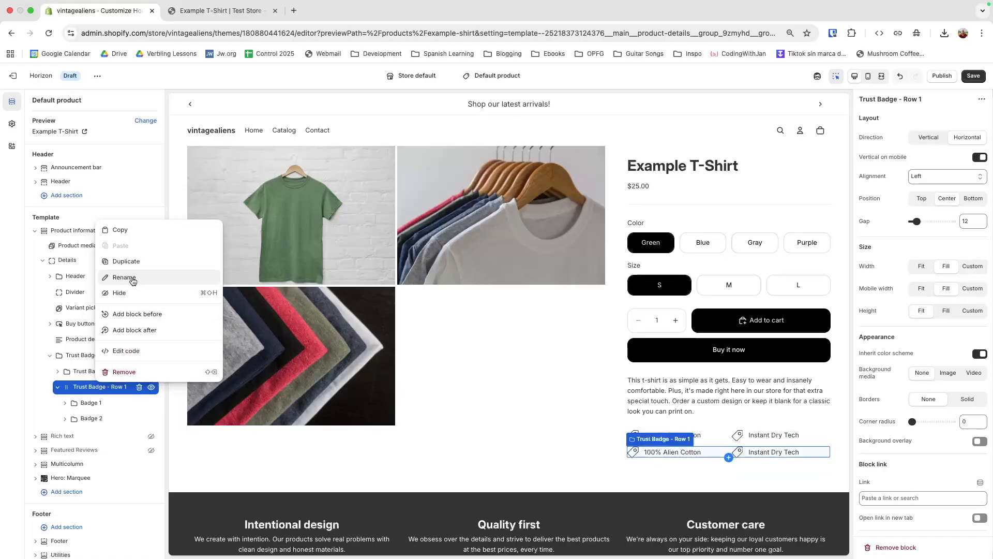
pyautogui.click(158, 278)
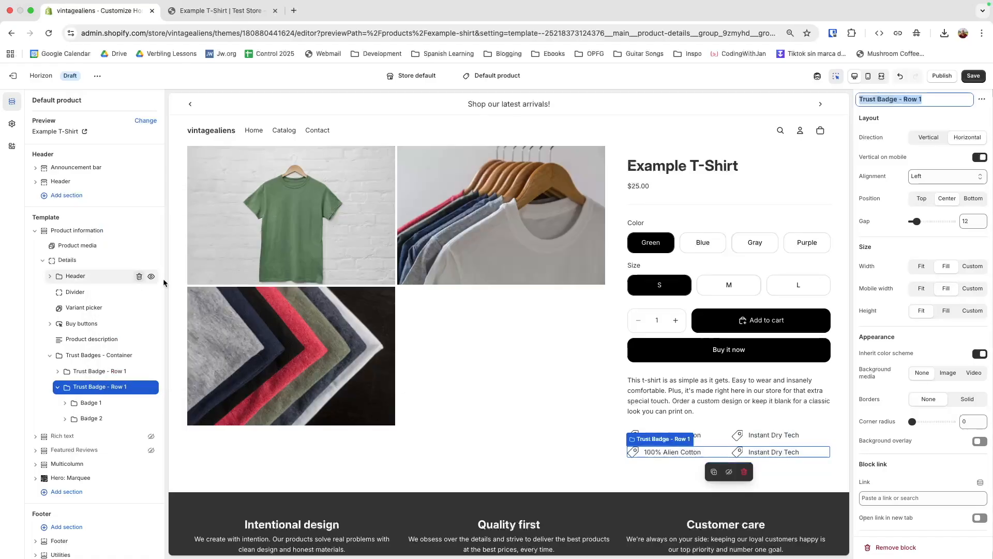
pyautogui.click(931, 101)
pyautogui.write('2')
pyautogui.press('Return')
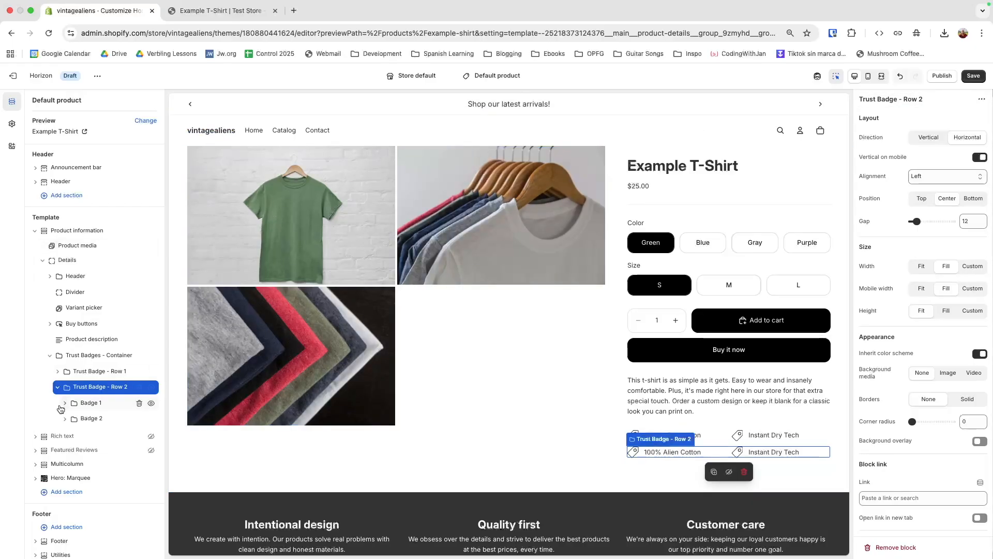
# Step: Rename the new row's badges to Badge 3 and Badge 4, then check the reference screenshots
pyautogui.click(88, 406)
pyautogui.rightClick(92, 407)
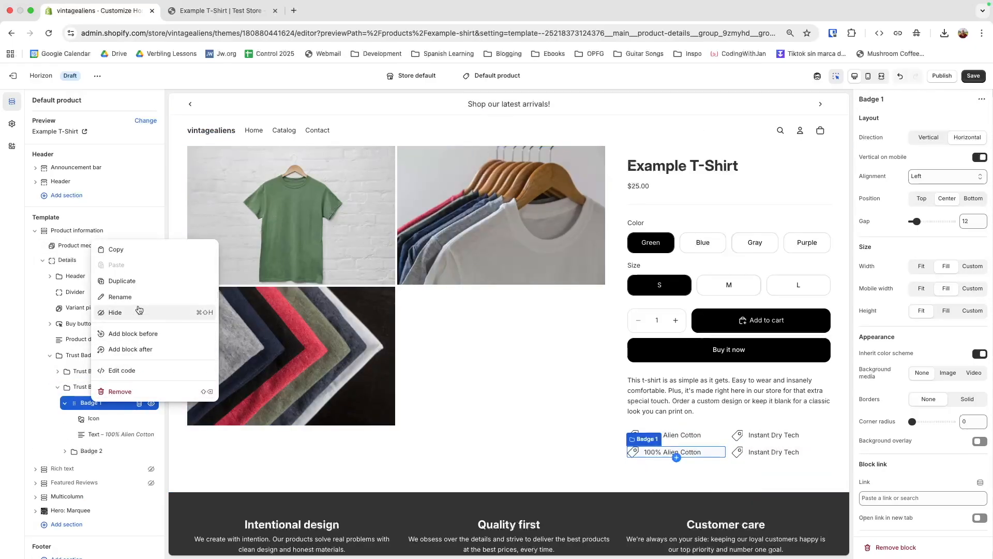
pyautogui.click(124, 296)
pyautogui.click(915, 100)
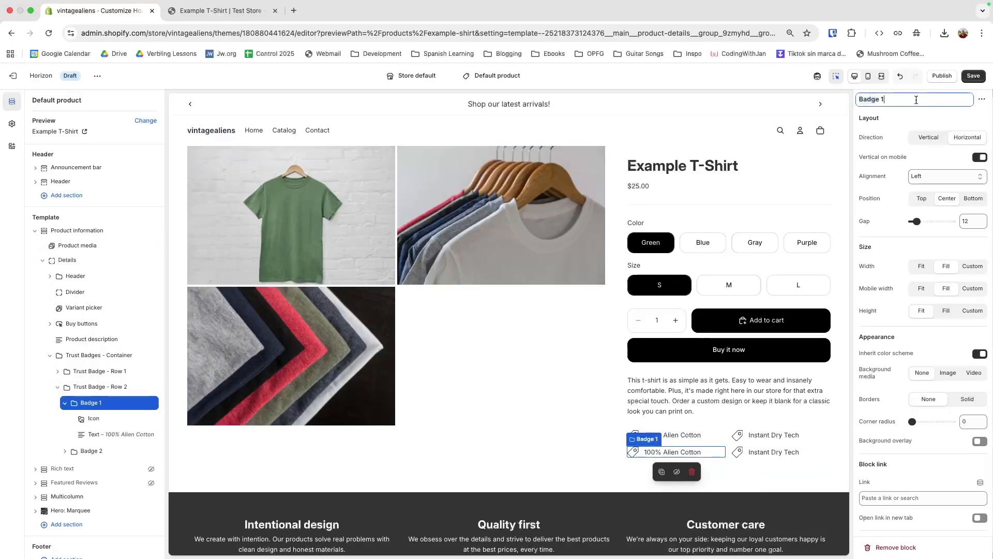
pyautogui.write('3')
pyautogui.press('Return')
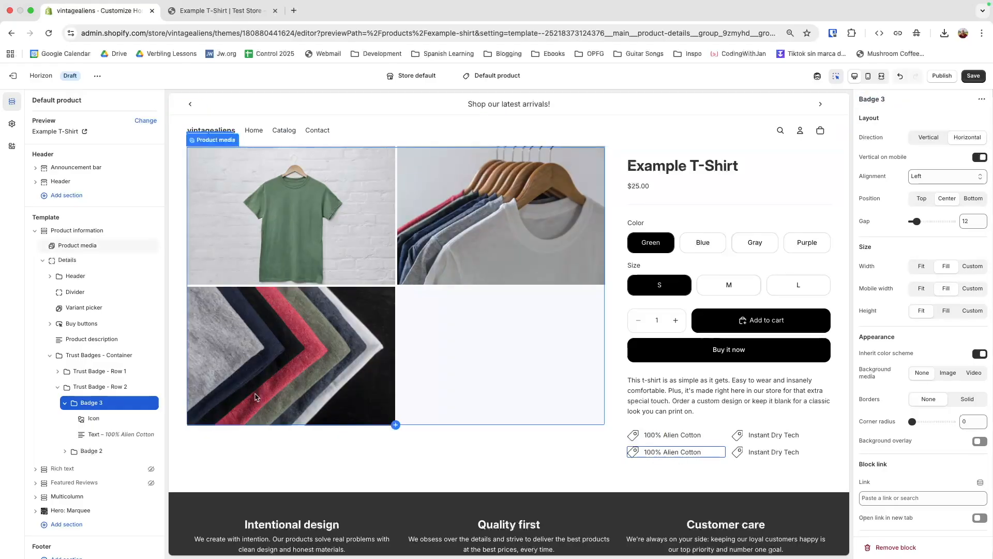
pyautogui.click(94, 451)
pyautogui.rightClick(95, 451)
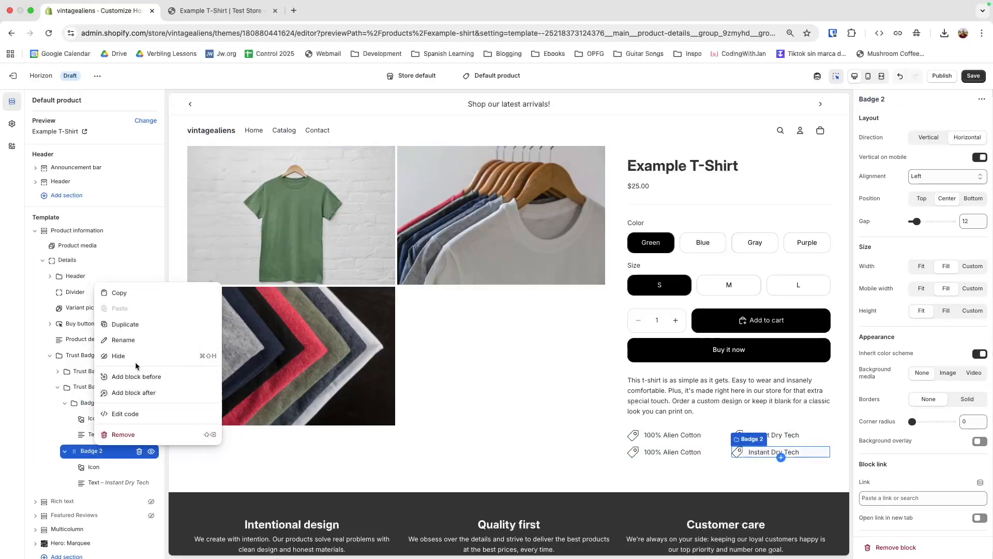
pyautogui.click(138, 343)
pyautogui.click(895, 98)
pyautogui.write('4')
pyautogui.press('Return')
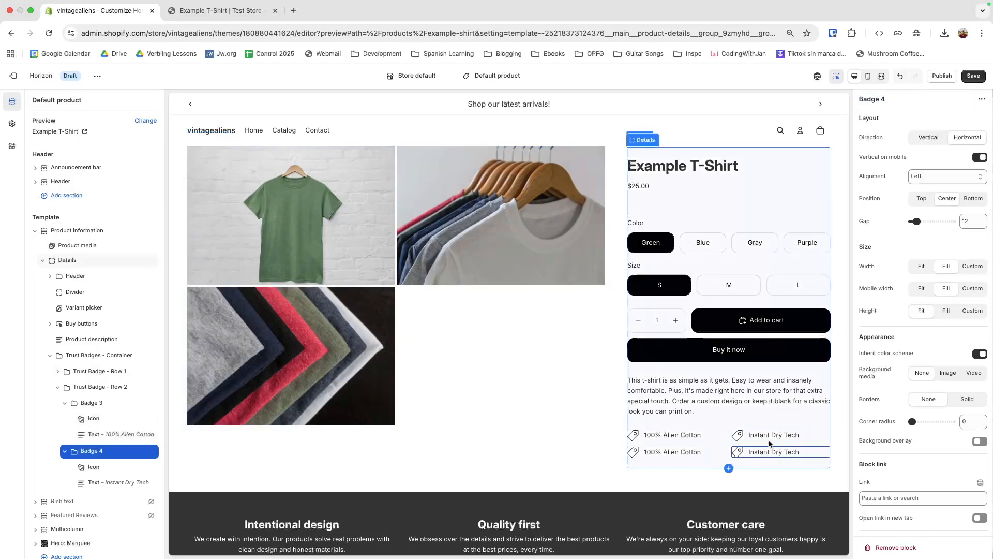
pyautogui.hotkey('ctrl', 'Left')
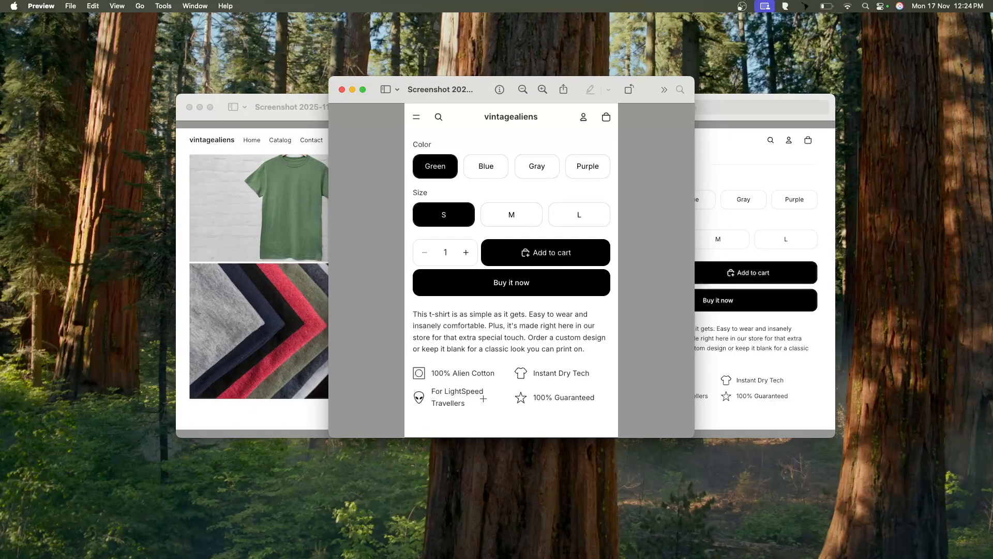
pyautogui.hotkey('ctrl', 'Right')
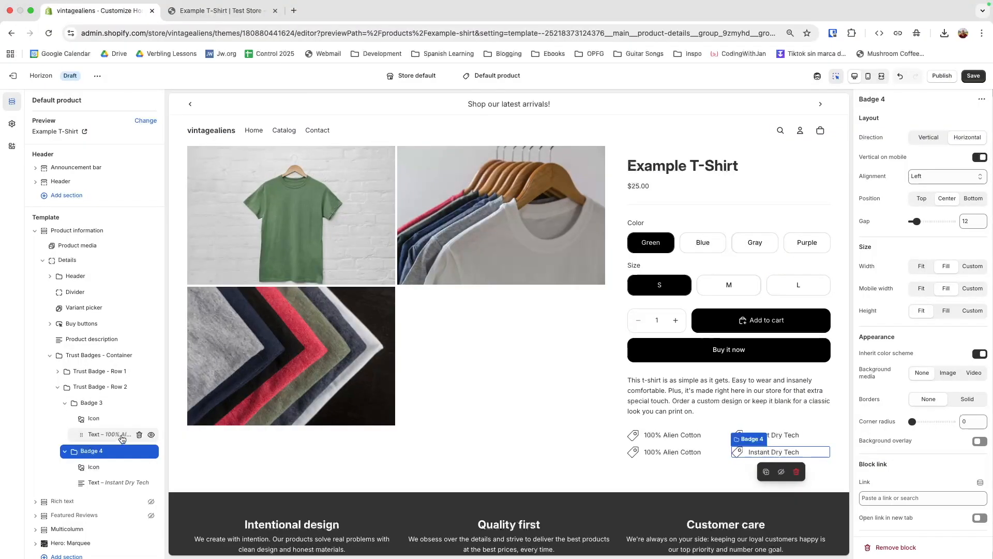
# Step: Change Badge 3's text from 100% Alien Cotton to 'LightSpeed Travellers'
pyautogui.click(109, 434)
pyautogui.tripleClick(921, 151)
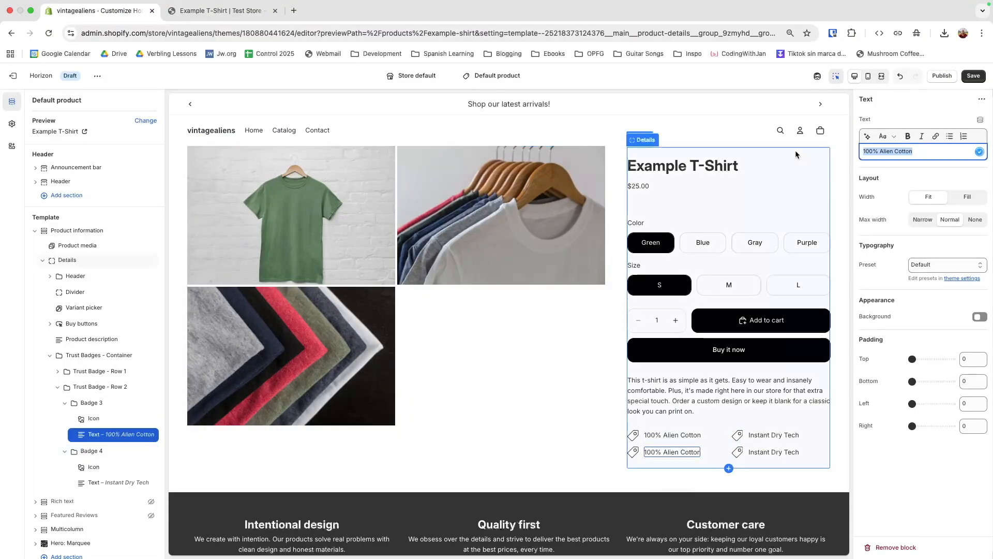
pyautogui.write('Light S')
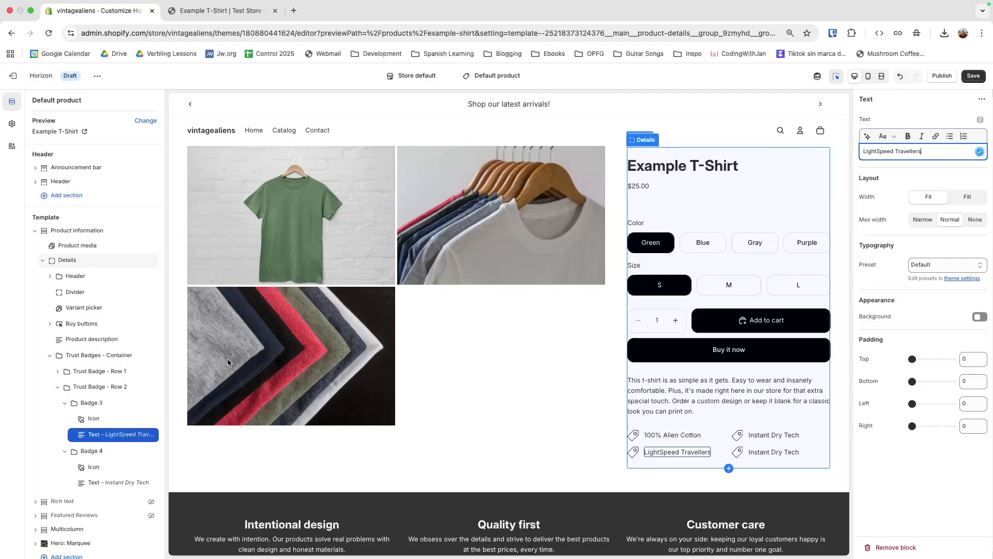
# Step: Replace Badge 4's Instant Dry Tech text with '100% Guaranteed'
pyautogui.click(114, 483)
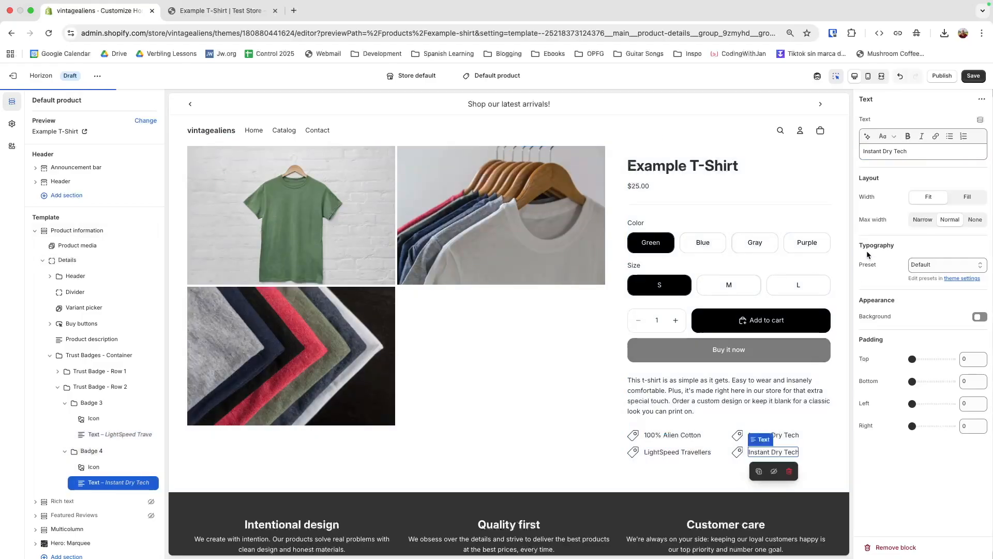
pyautogui.tripleClick(918, 153)
pyautogui.write('100%')
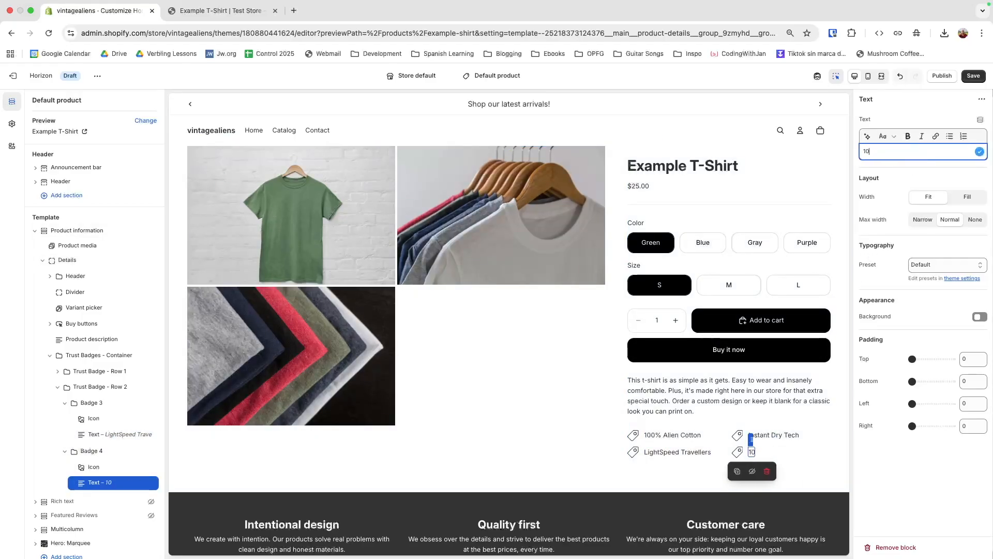
pyautogui.press('Return')
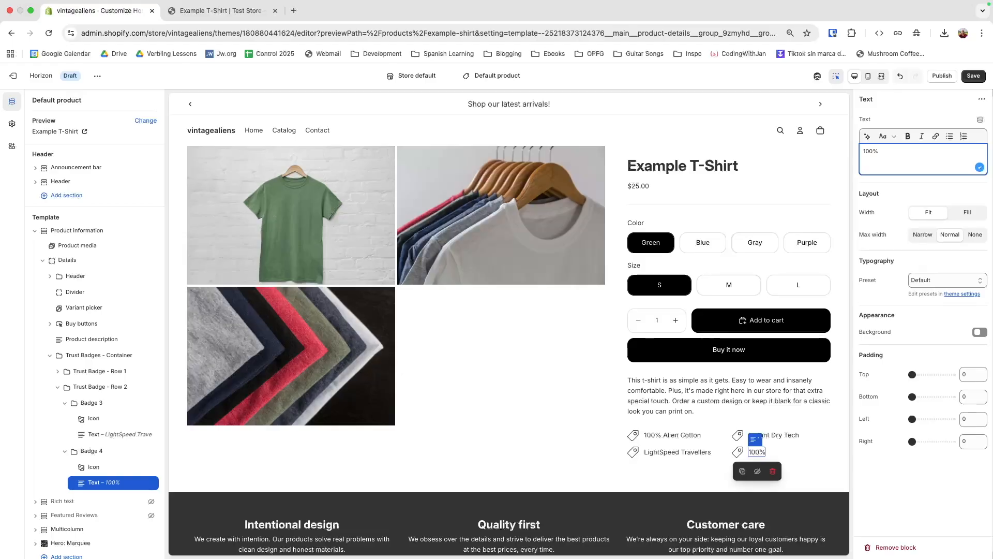
pyautogui.press('BackSpace')
pyautogui.write('Guaranteed')
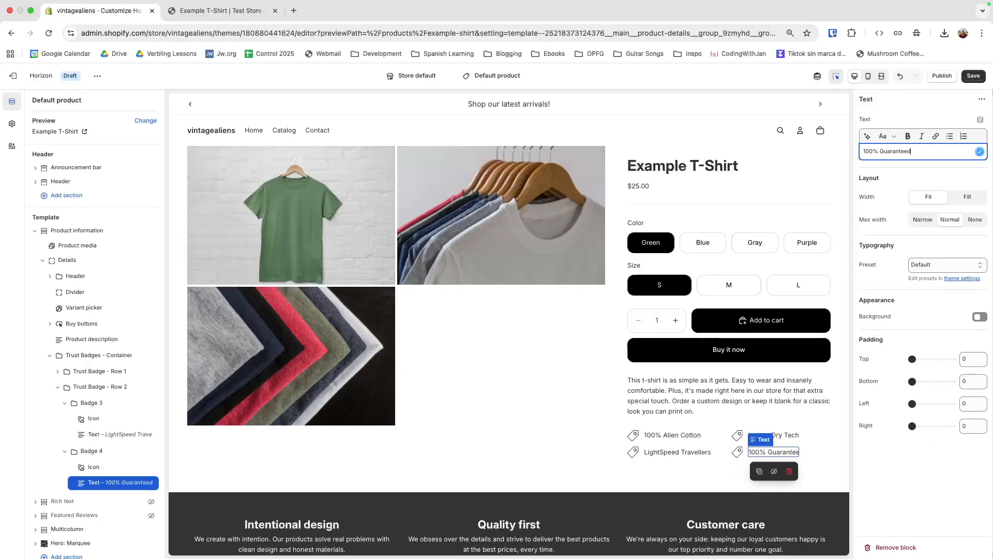
pyautogui.click(899, 510)
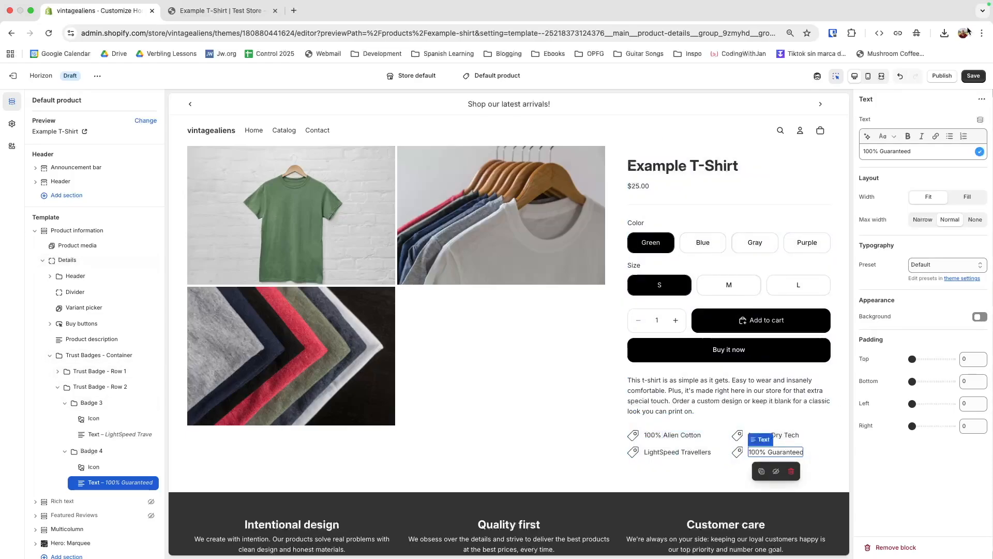
# Step: Save the theme, switch to the Mobile preview, and scroll down to the trust badges
pyautogui.click(970, 78)
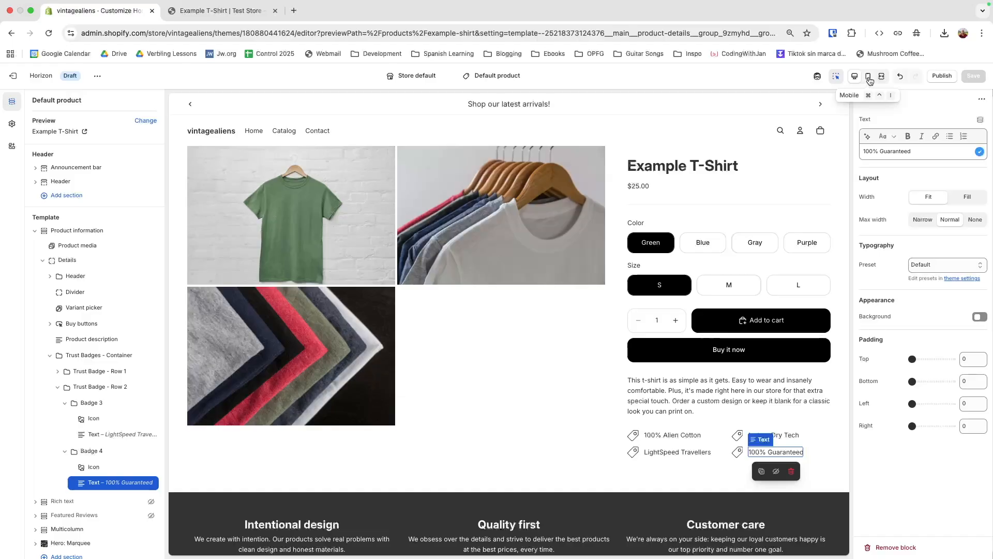
pyautogui.click(868, 77)
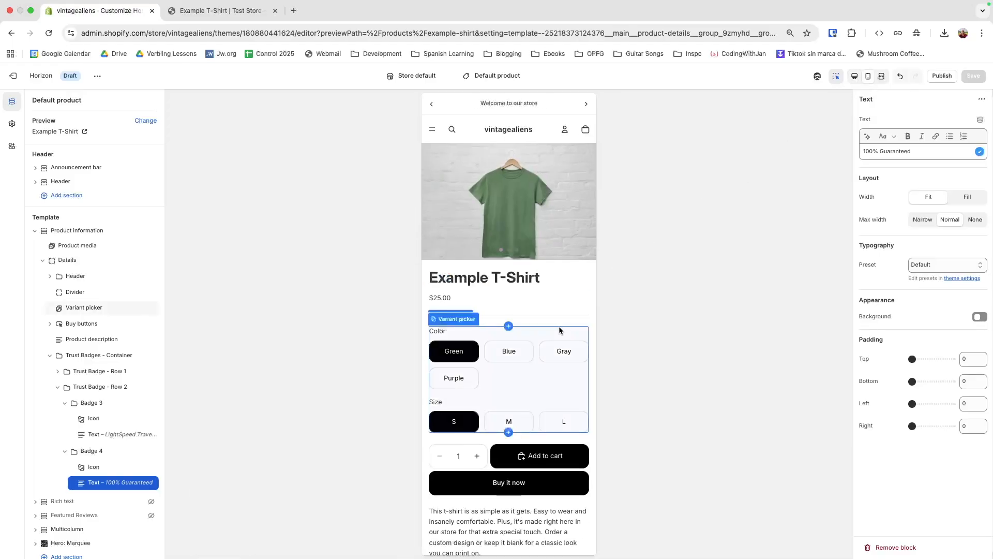
pyautogui.scroll(-5, 559, 330)
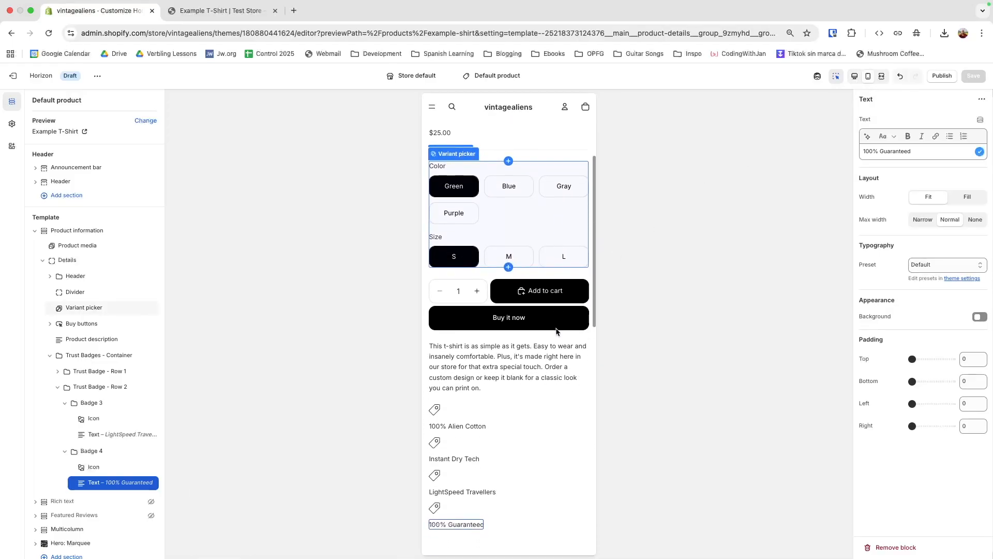
pyautogui.scroll(-1, 557, 331)
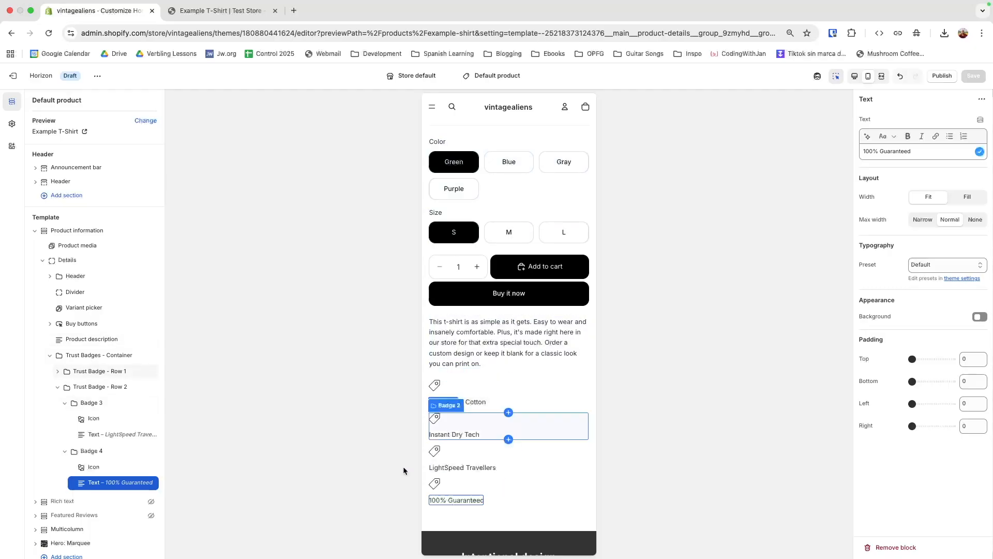
pyautogui.click(65, 404)
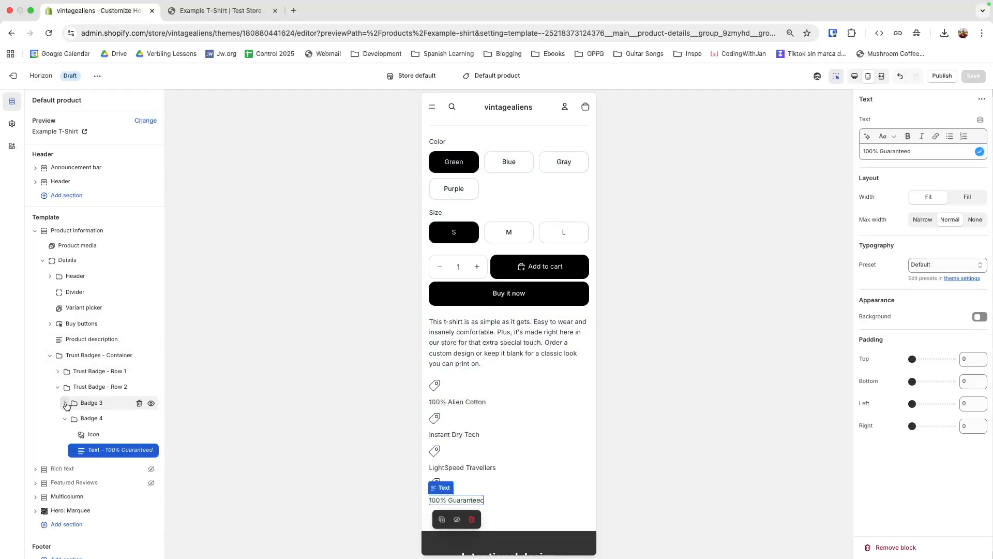
# Step: Turn off Vertical on mobile for Trust Badge - Row 1 and set its Alignment to Center
pyautogui.click(65, 418)
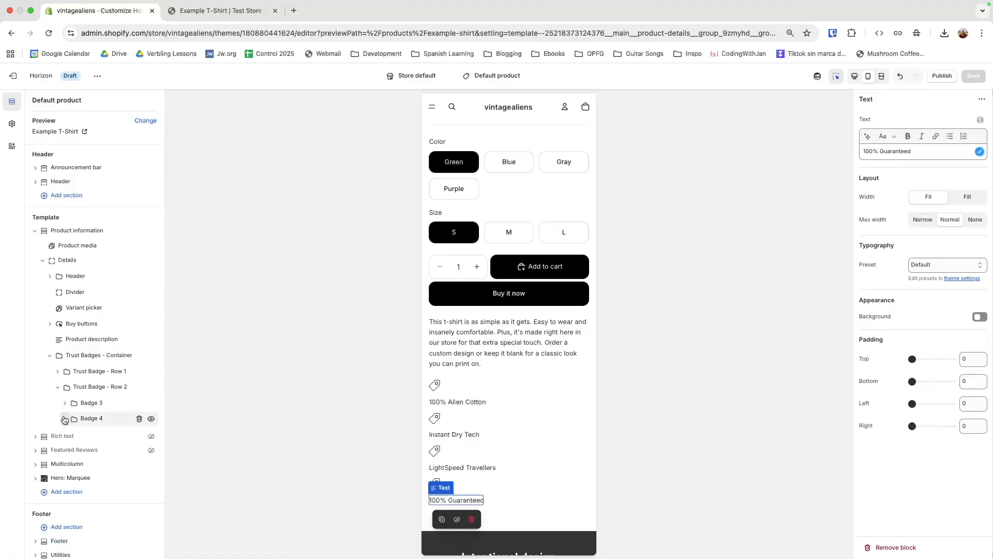
pyautogui.click(58, 387)
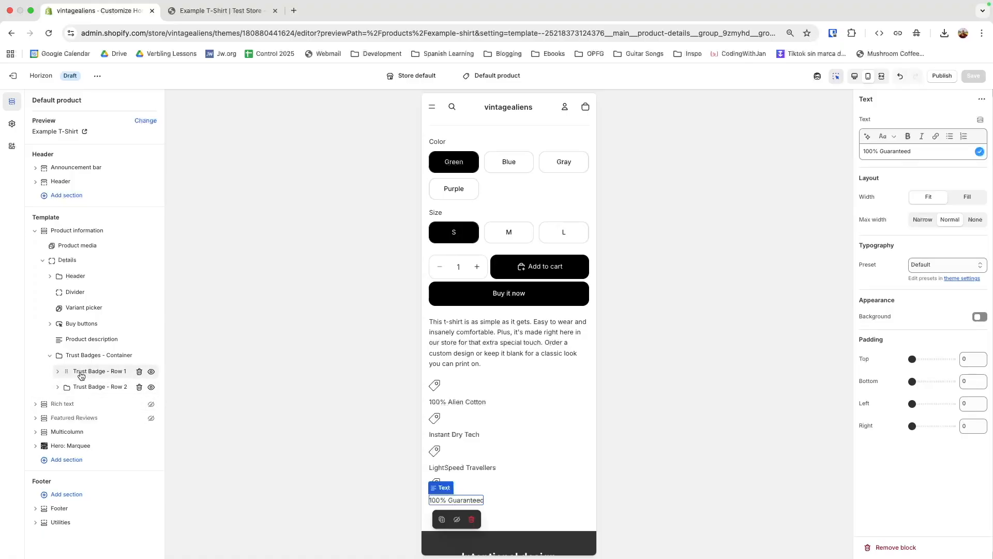
pyautogui.click(81, 376)
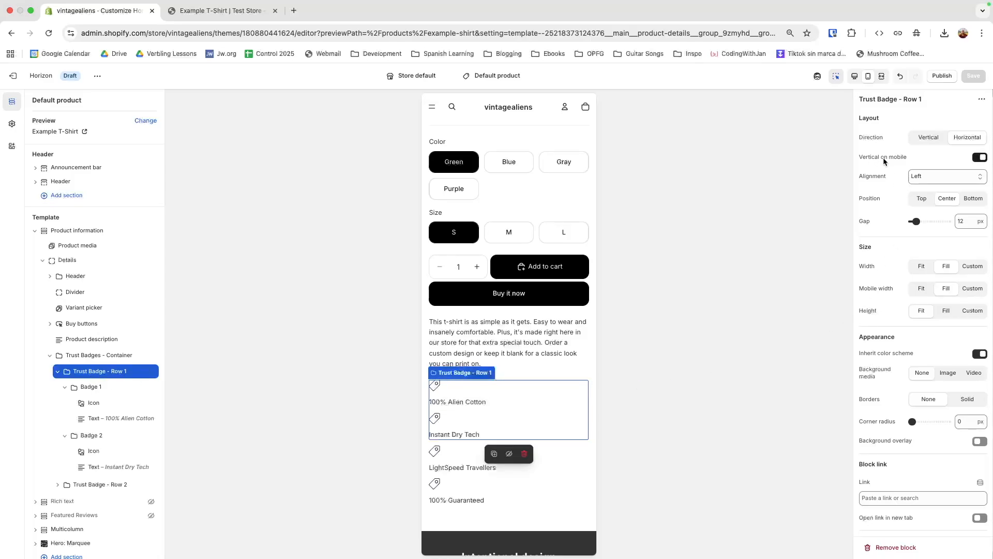
pyautogui.click(981, 159)
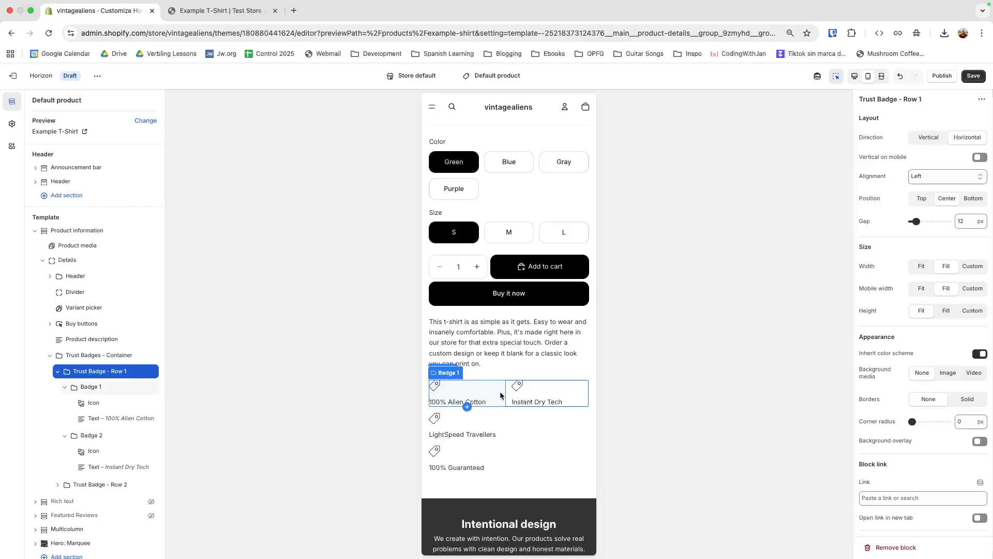
pyautogui.click(915, 177)
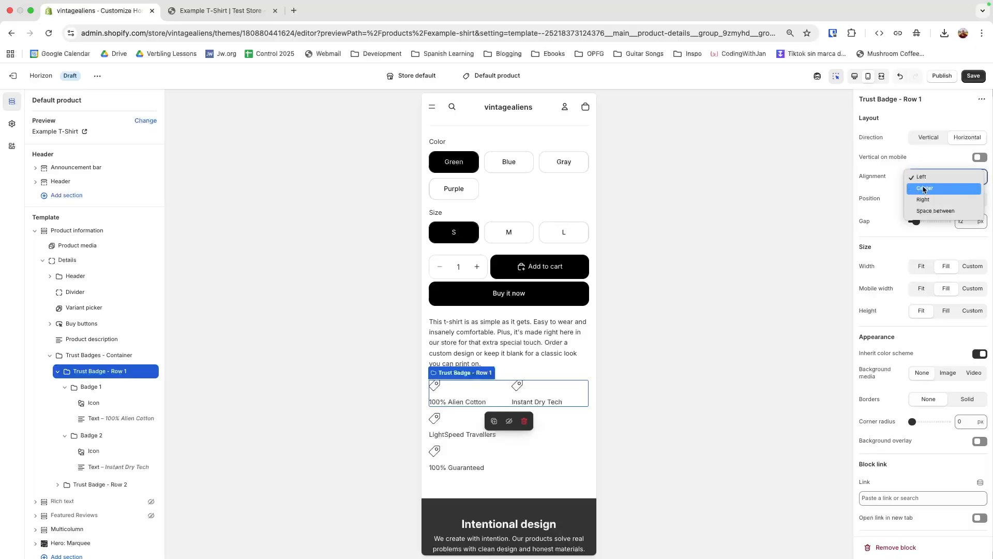
pyautogui.click(924, 188)
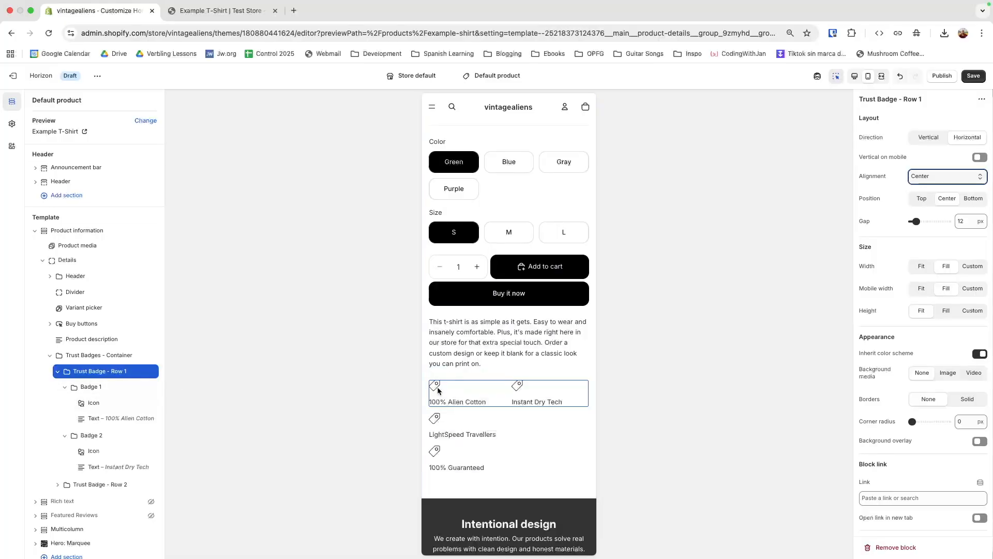
# Step: Turn off Vertical on mobile for Badge 1 and Badge 2, keeping Badge 2's Alignment on Left
pyautogui.click(99, 389)
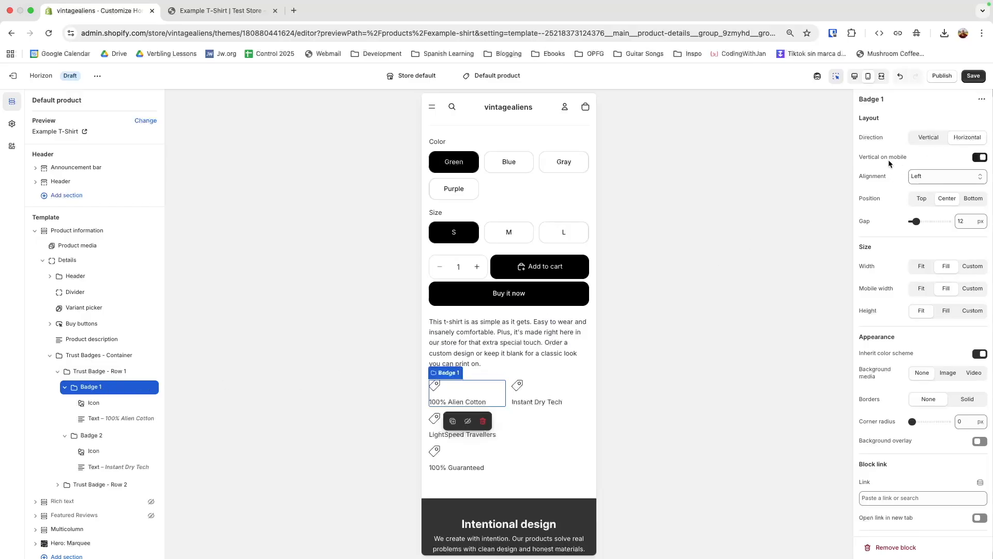
pyautogui.click(978, 158)
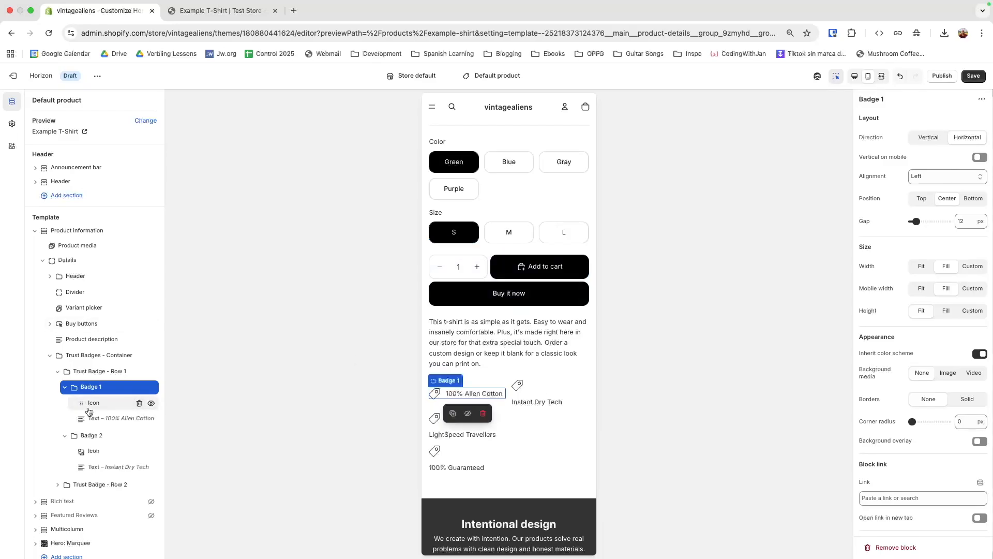
pyautogui.click(91, 435)
pyautogui.click(926, 177)
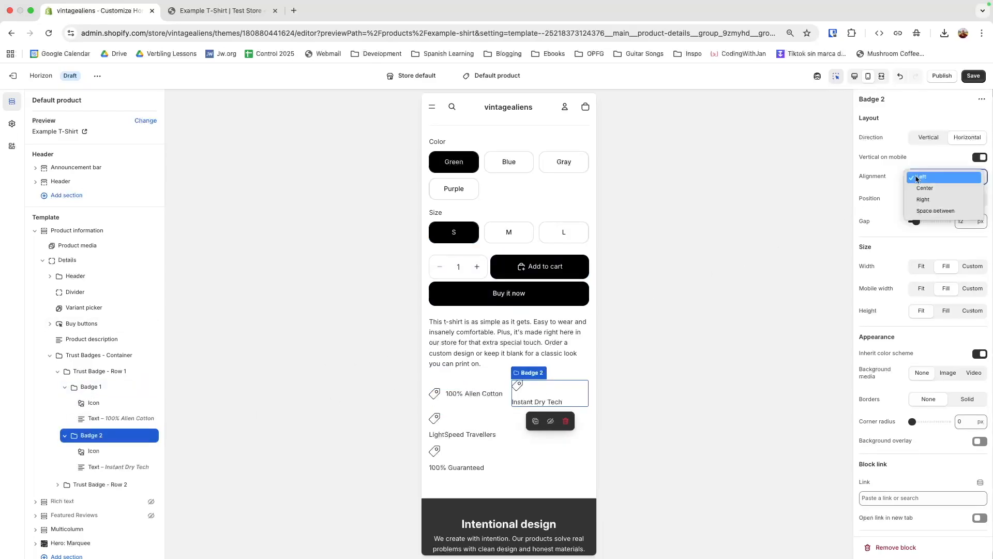
pyautogui.click(922, 188)
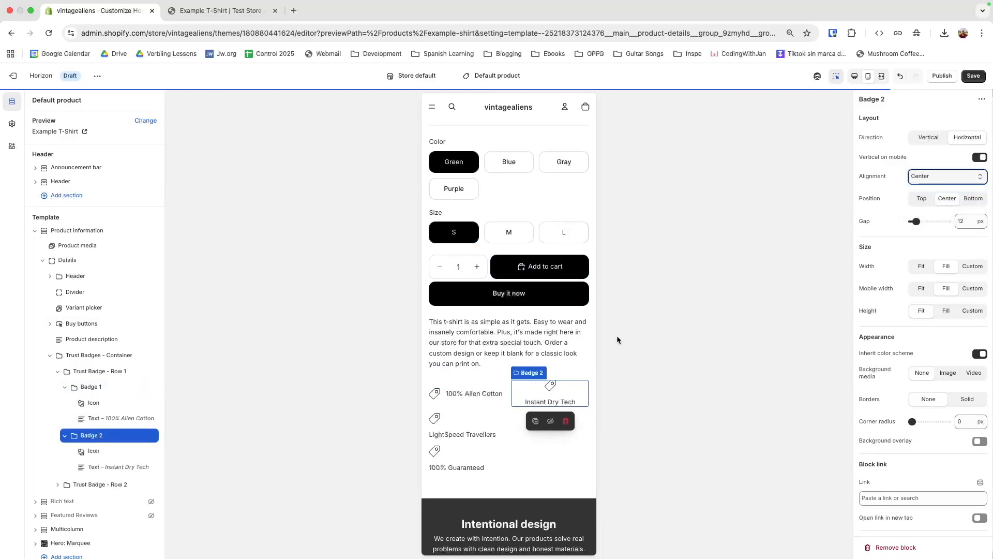
pyautogui.click(924, 183)
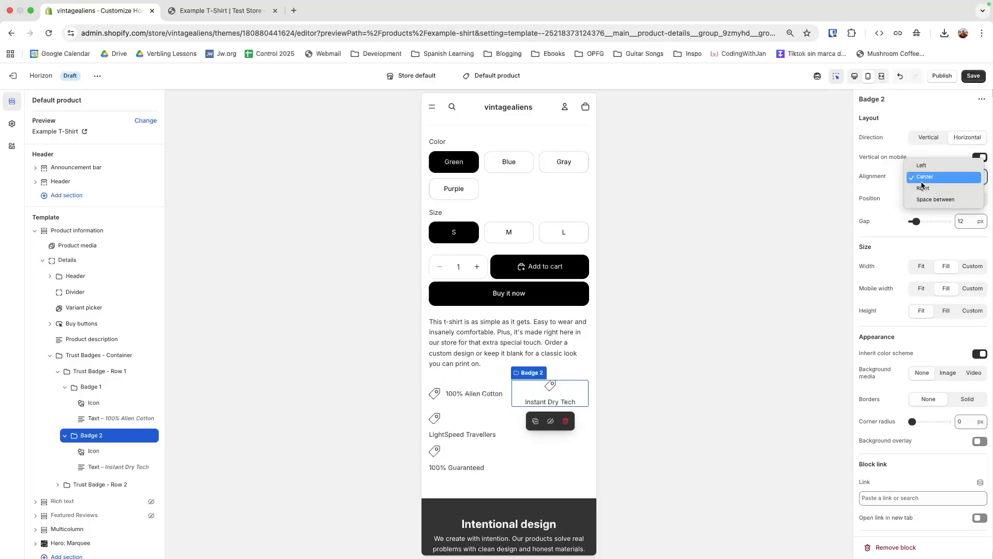
pyautogui.click(887, 167)
pyautogui.click(934, 176)
pyautogui.click(930, 164)
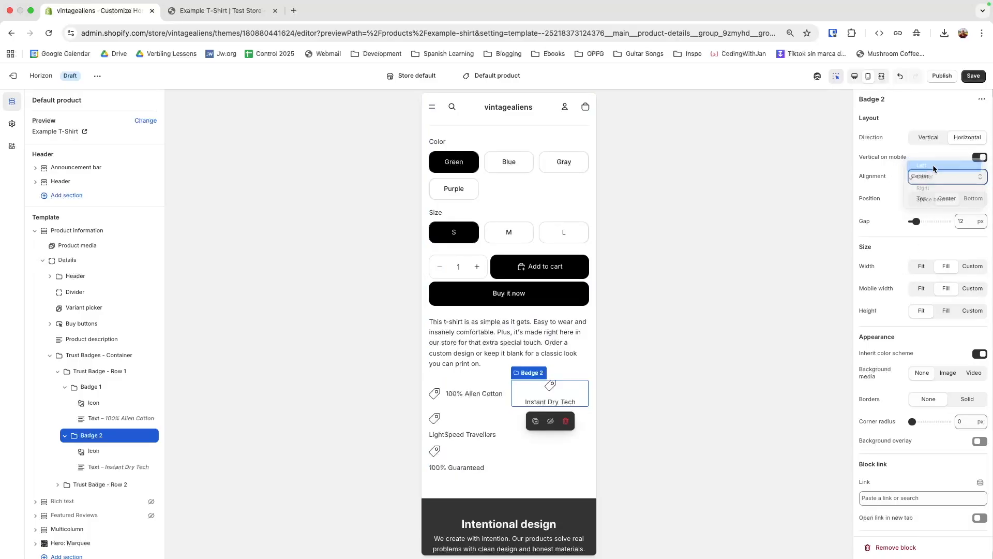
pyautogui.click(979, 159)
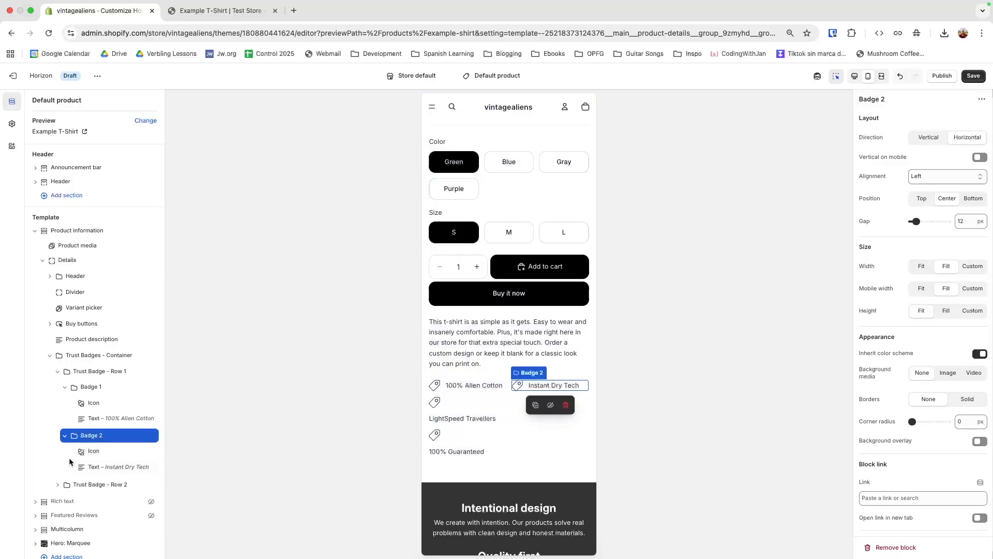
pyautogui.scroll(-2, 66, 455)
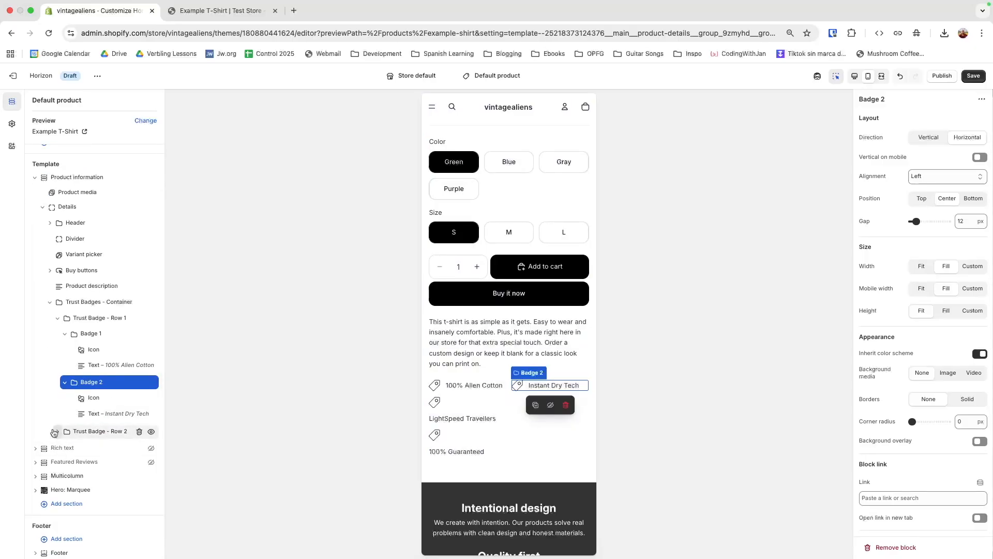
pyautogui.click(83, 432)
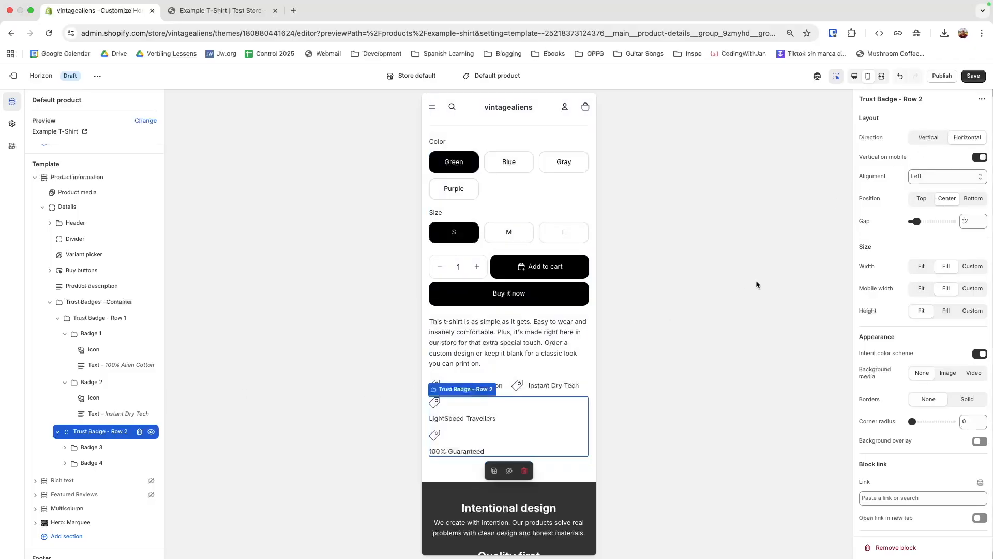
# Step: Turn off Vertical on mobile for Row 2, Badge 3 and Badge 4, then save and preview on Desktop
pyautogui.click(980, 157)
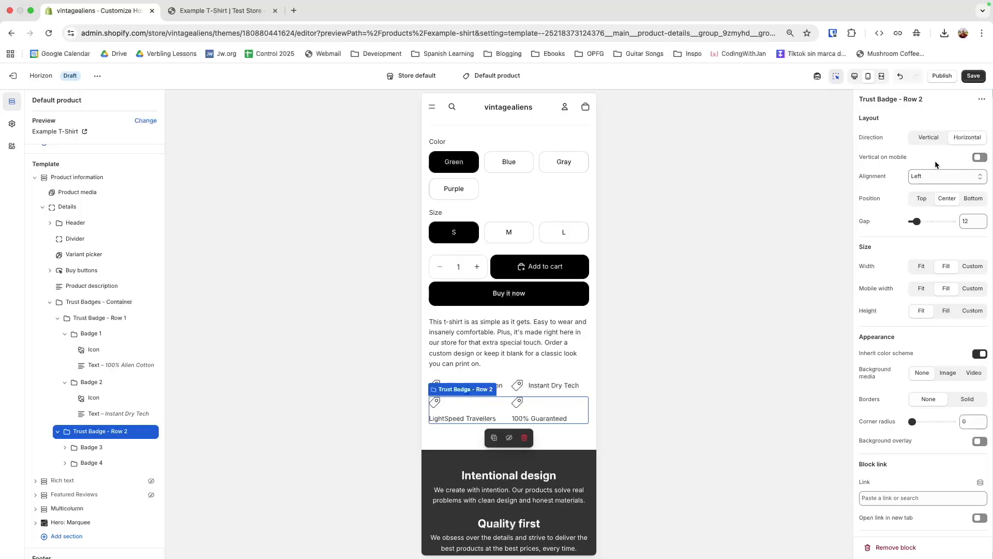
pyautogui.click(124, 447)
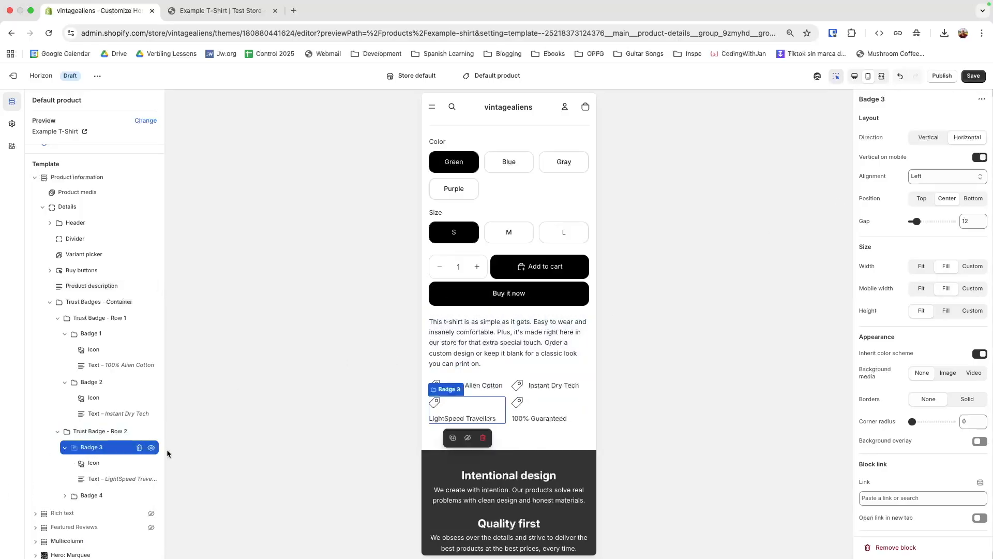
pyautogui.click(977, 158)
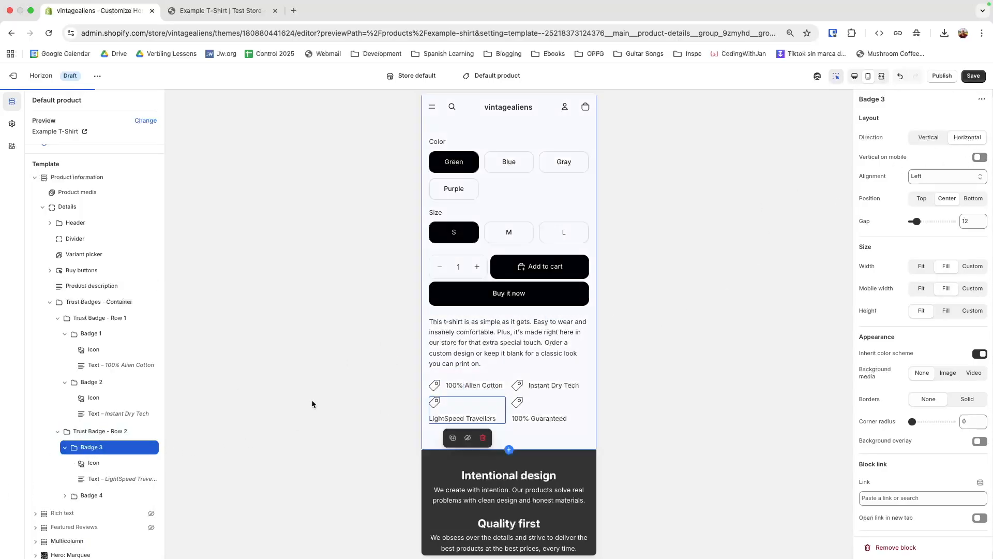
pyautogui.click(108, 496)
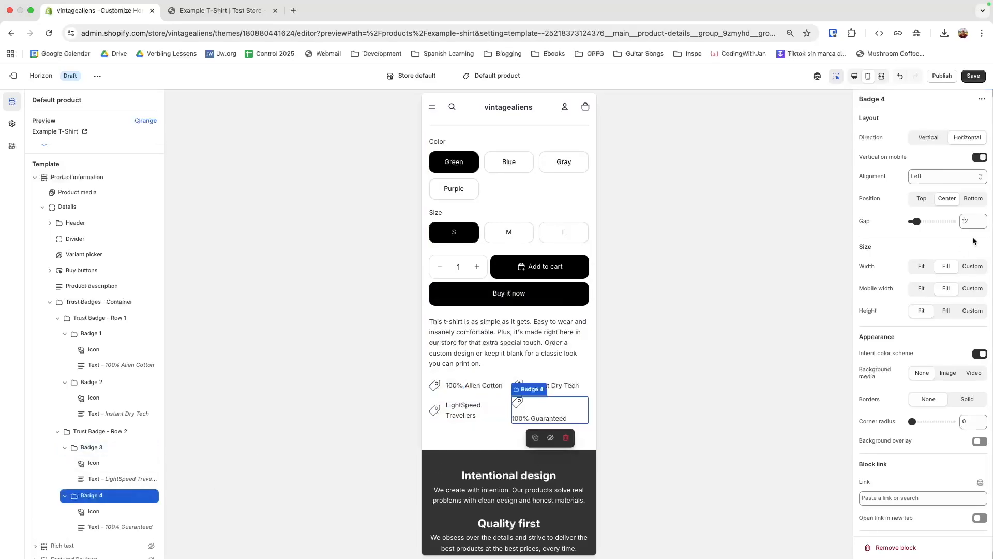
pyautogui.click(980, 159)
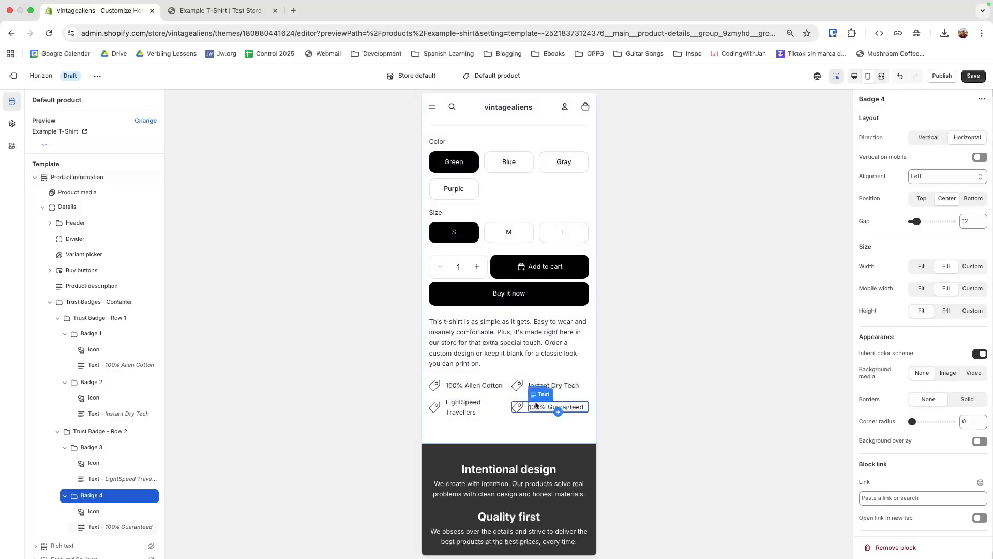
pyautogui.click(973, 79)
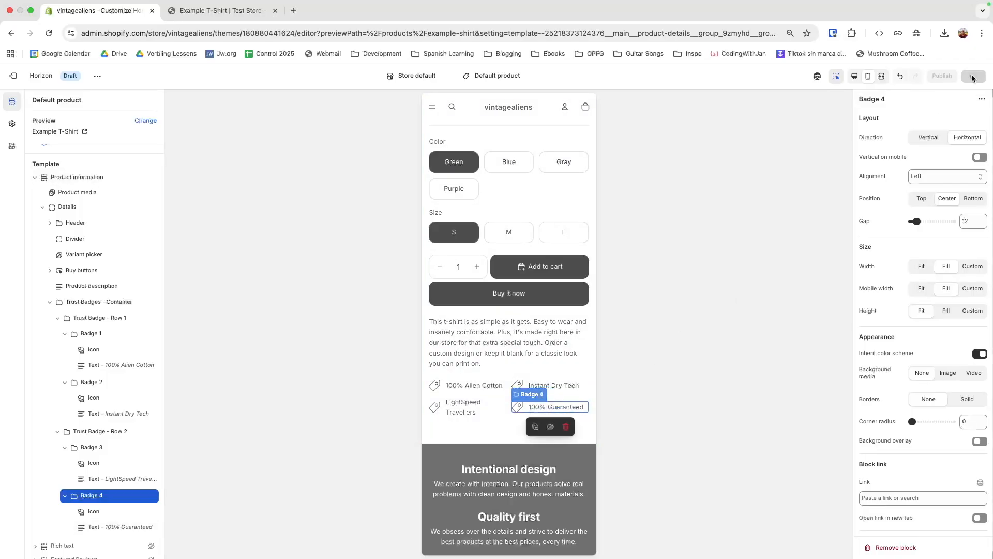
pyautogui.click(855, 76)
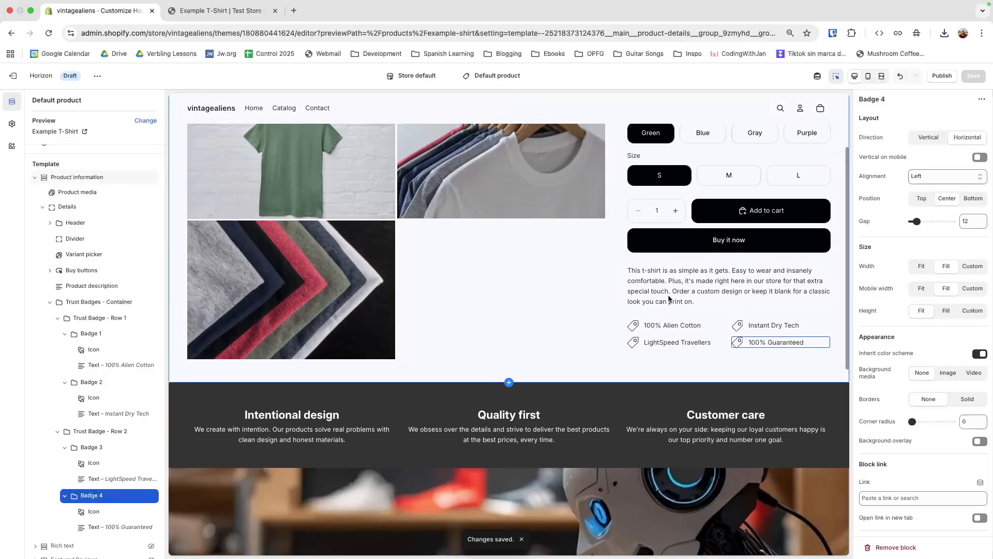
# Step: Back in the Mobile preview, set the 100% Alien Cotton badge's icon to Perfume
pyautogui.click(868, 76)
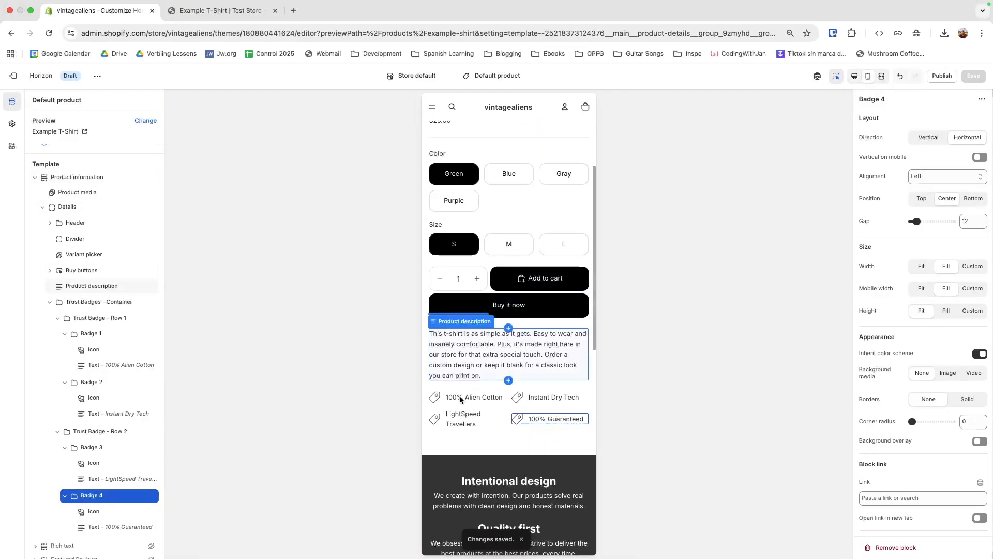
pyautogui.click(437, 397)
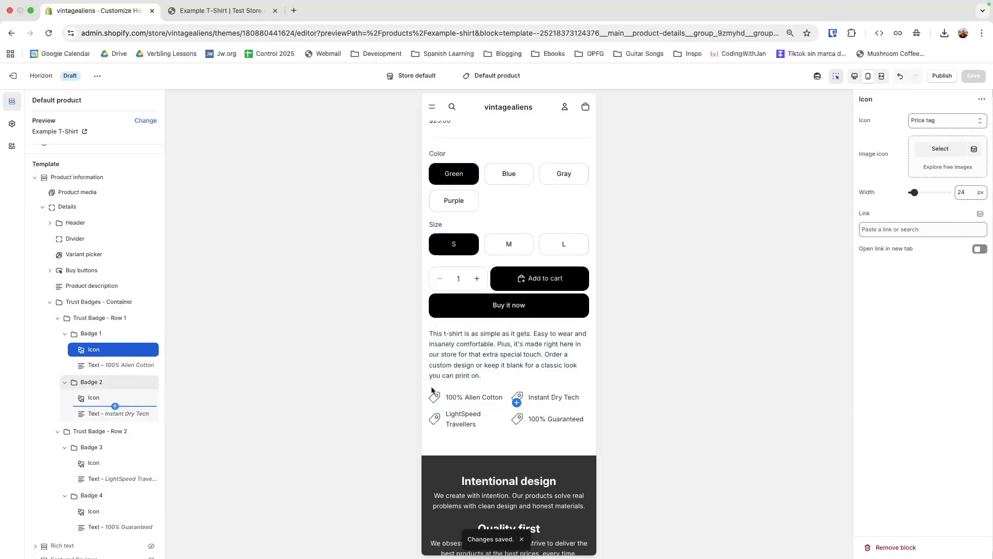
pyautogui.click(923, 123)
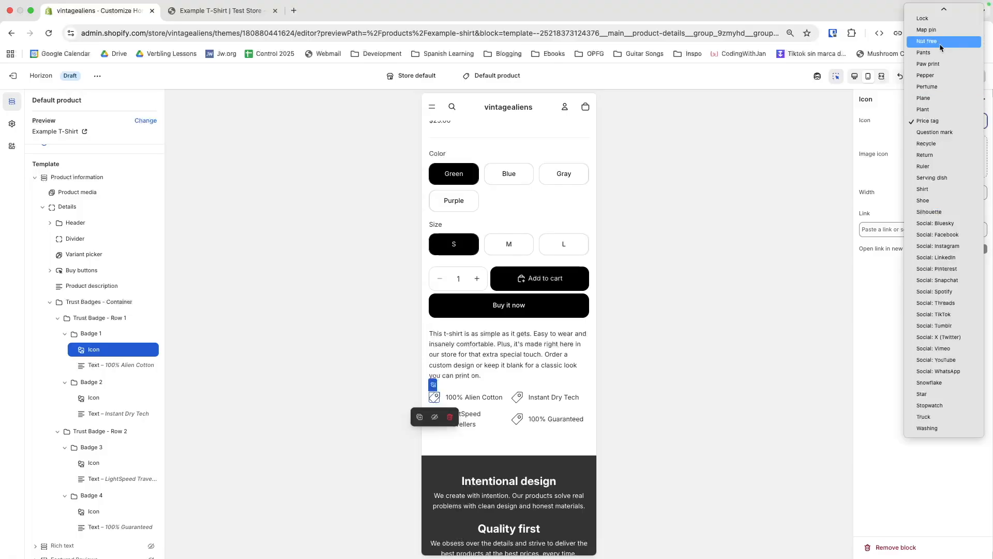
pyautogui.click(942, 86)
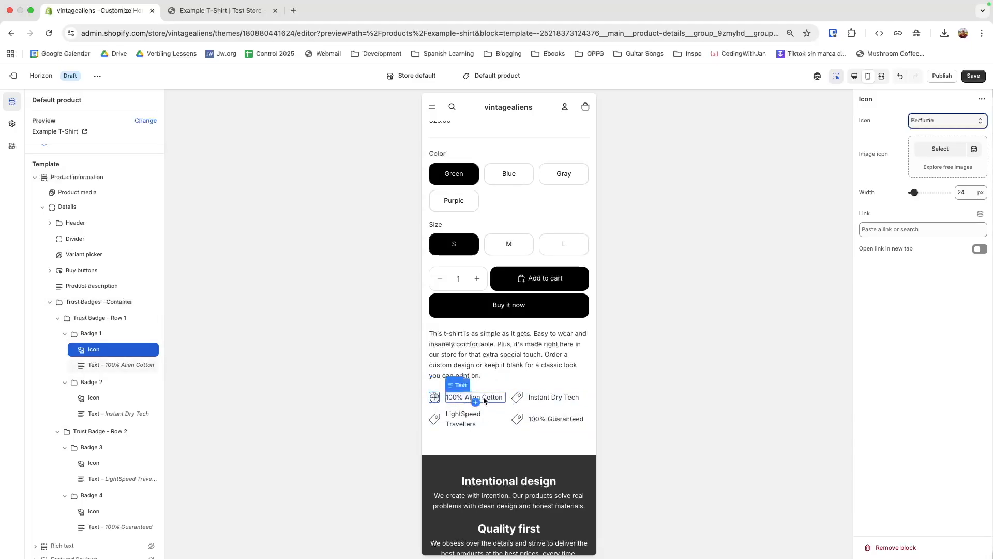
# Step: Set the Instant Dry Tech badge's icon to Shirt, select Badge 3's icon, and open a new tab
pyautogui.click(516, 399)
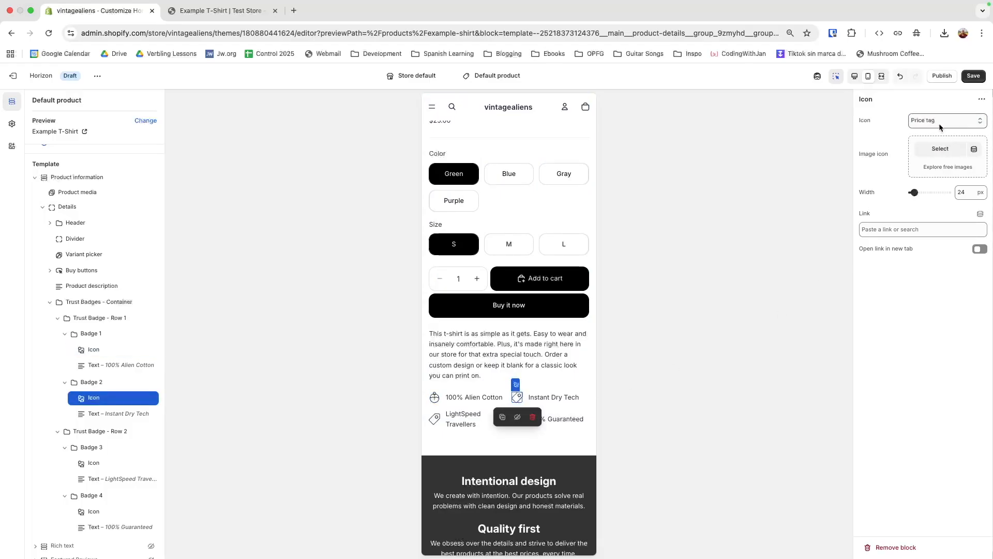
pyautogui.click(924, 124)
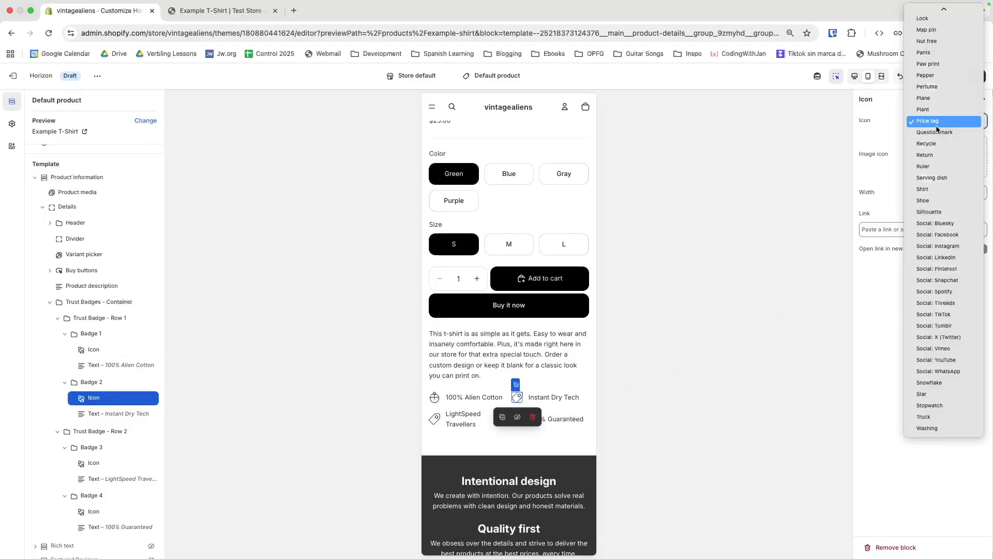
pyautogui.click(928, 189)
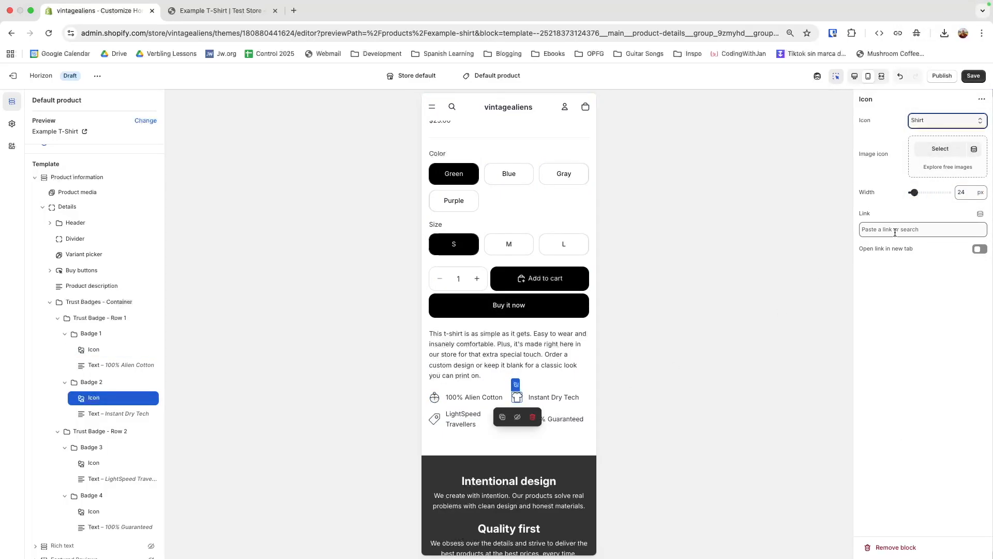
pyautogui.click(443, 417)
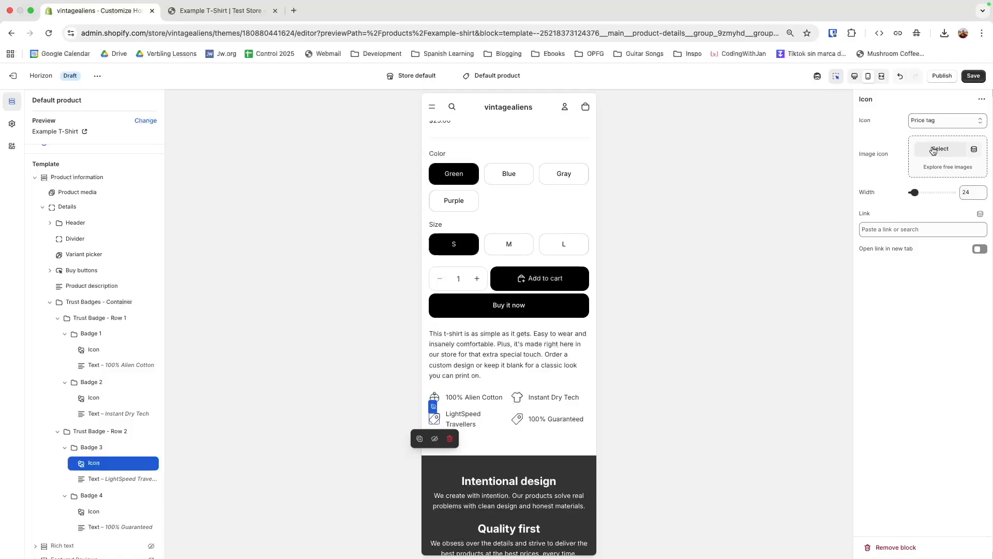
pyautogui.click(294, 10)
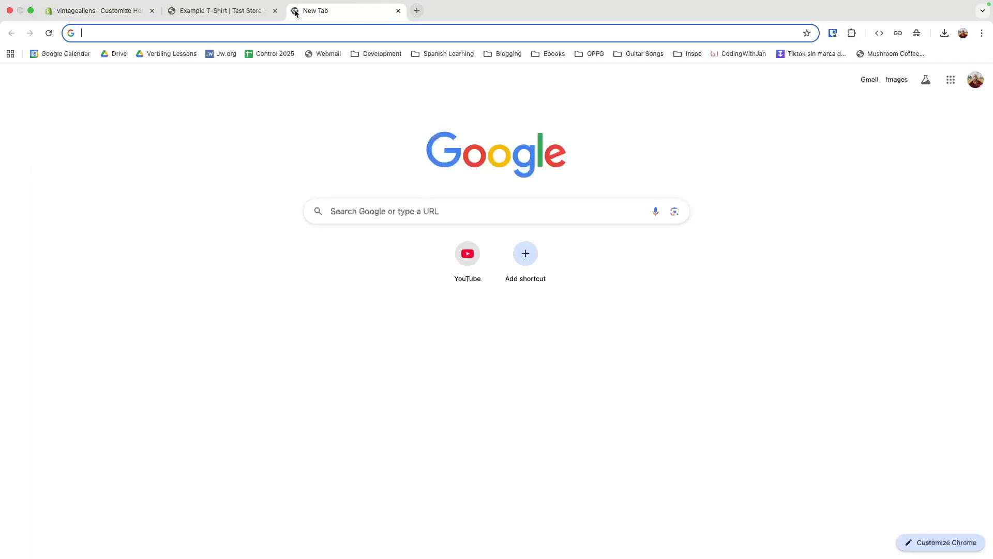
# Step: Go to the flaticon.com website in the browser
pyautogui.write('fli')
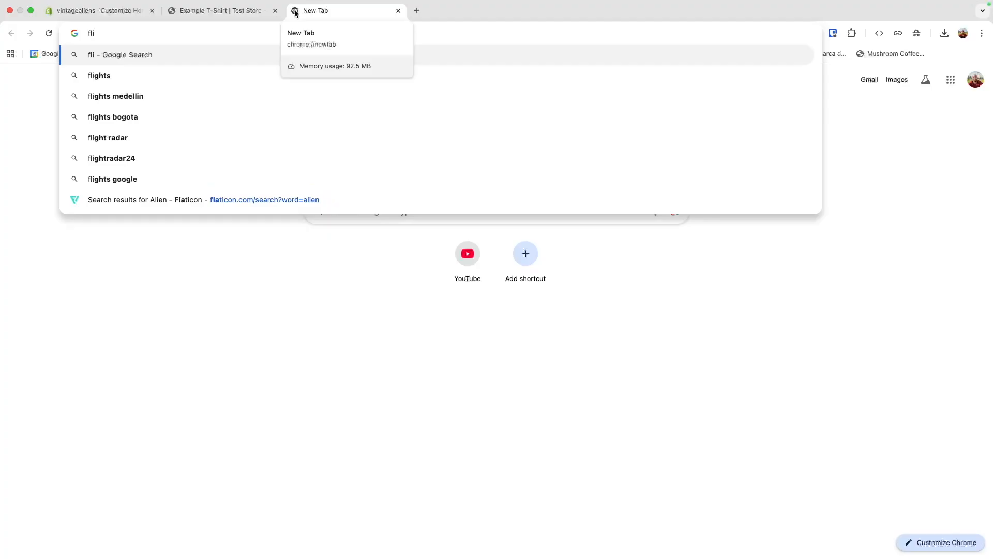
pyautogui.press('BackSpace')
pyautogui.write('ai')
pyautogui.press('BackSpace')
pyautogui.write('t')
pyautogui.press('BackSpace')
pyautogui.press('BackSpace')
pyautogui.write('i')
pyautogui.press('BackSpace')
pyautogui.write('aticon.com')
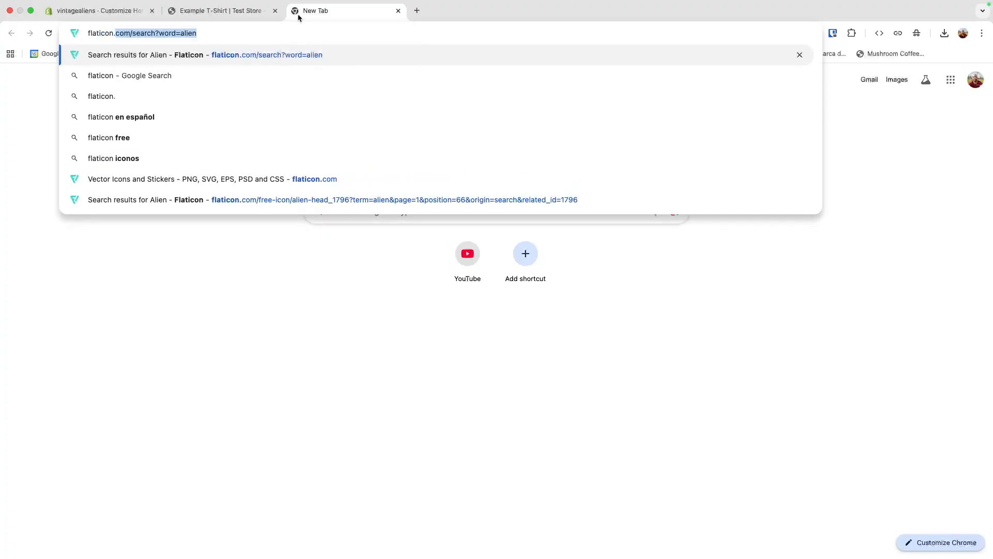
pyautogui.press('Return')
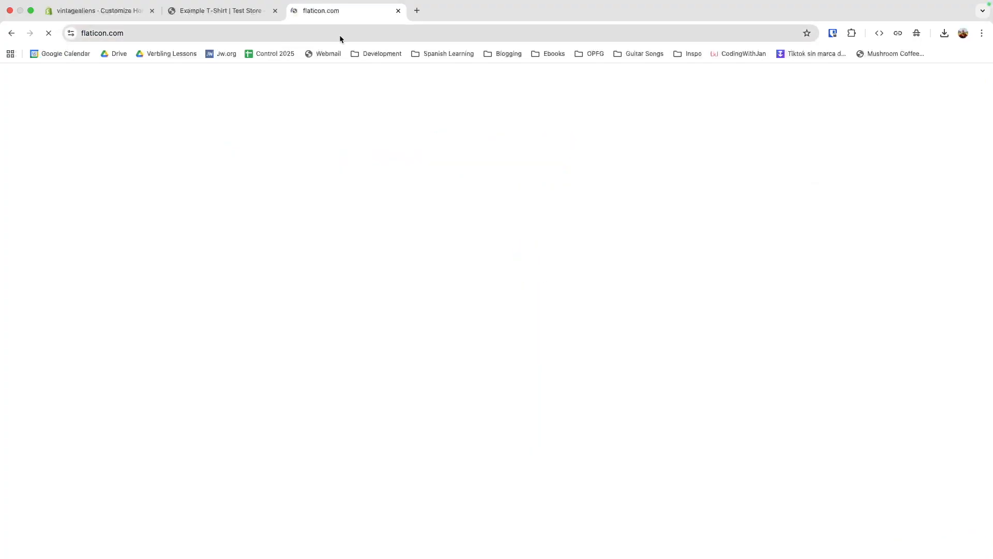
# Step: Search Flaticon for 'alien', open the outline alien-head icon, then return to the Shopify editor tab
pyautogui.click(509, 233)
pyautogui.write('allen')
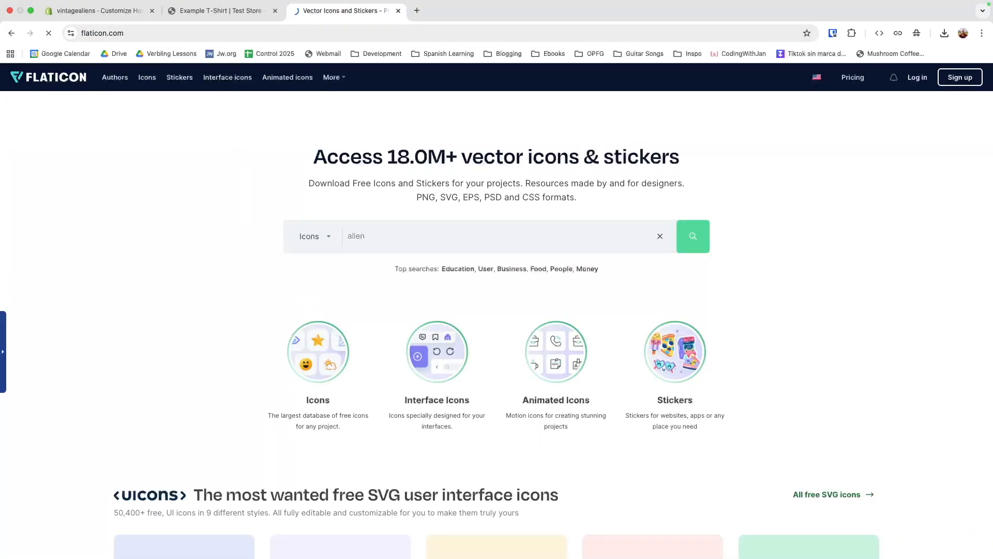
pyautogui.press('Return')
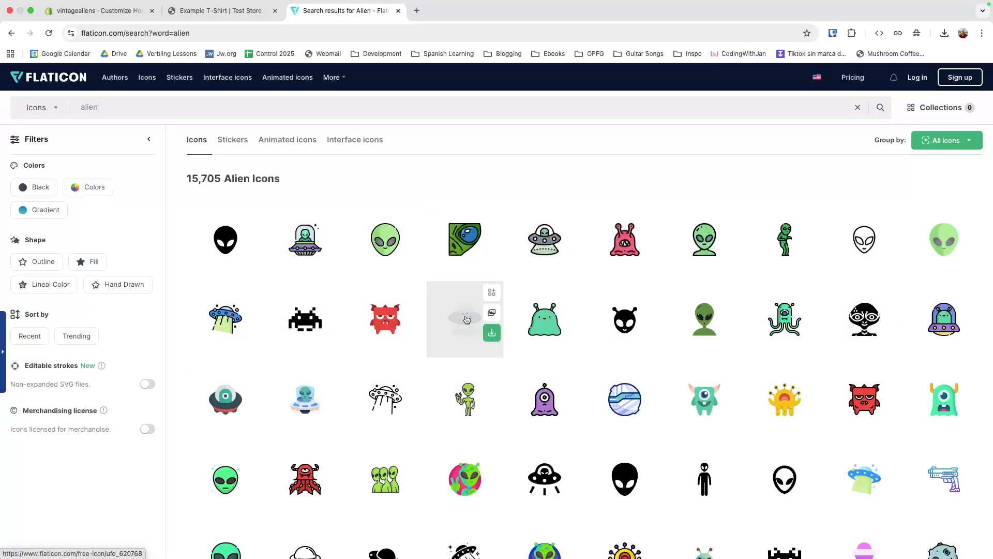
pyautogui.scroll(-2, 565, 314)
pyautogui.scroll(-4, 564, 314)
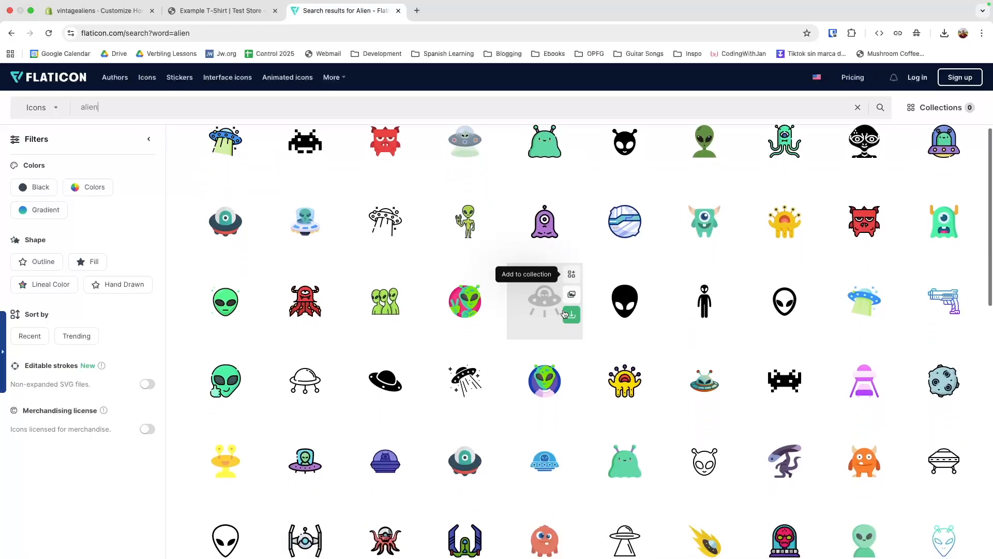
pyautogui.scroll(3, 935, 170)
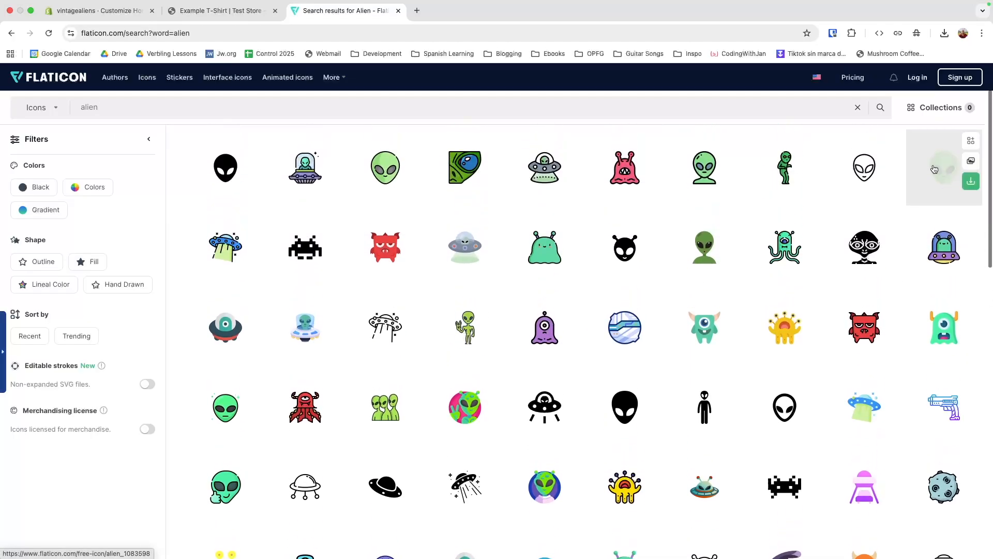
pyautogui.click(860, 164)
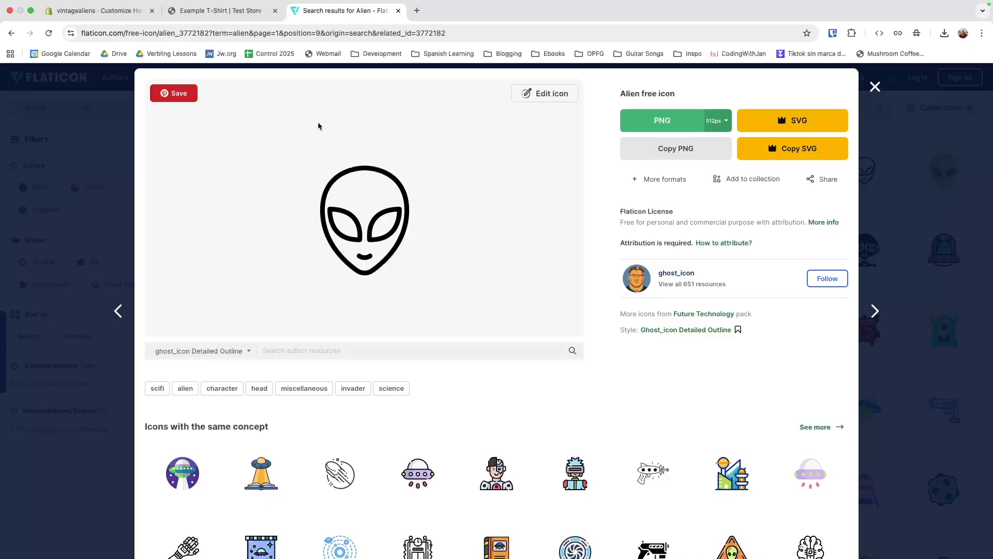
pyautogui.click(84, 15)
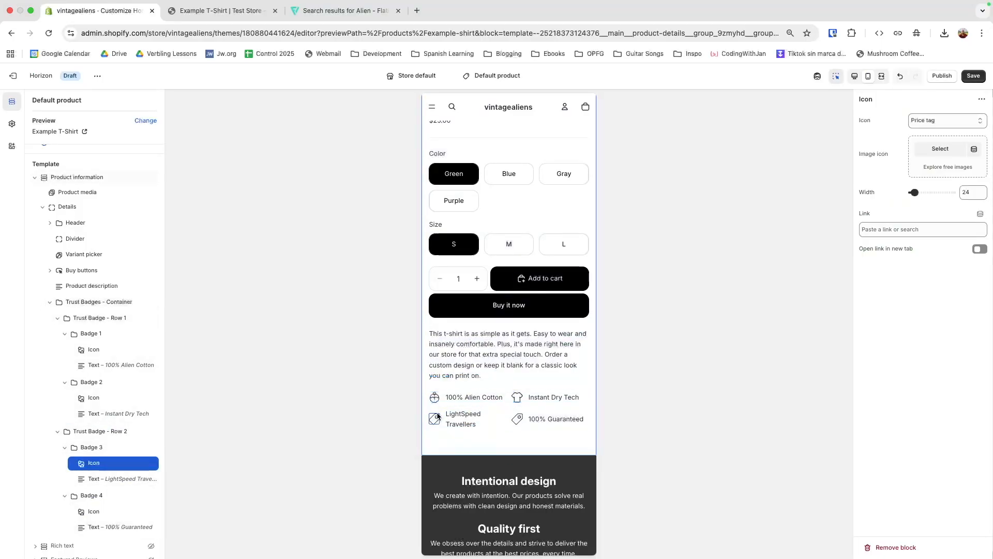
# Step: Pick the alien-head PNG as the LightSpeed Travellers badge's image icon and save
pyautogui.click(940, 148)
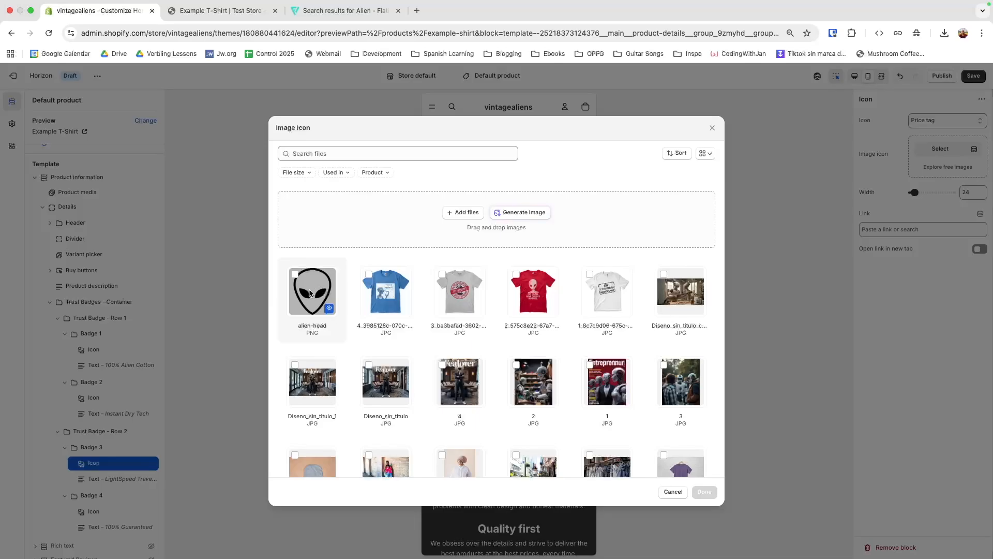
pyautogui.click(344, 11)
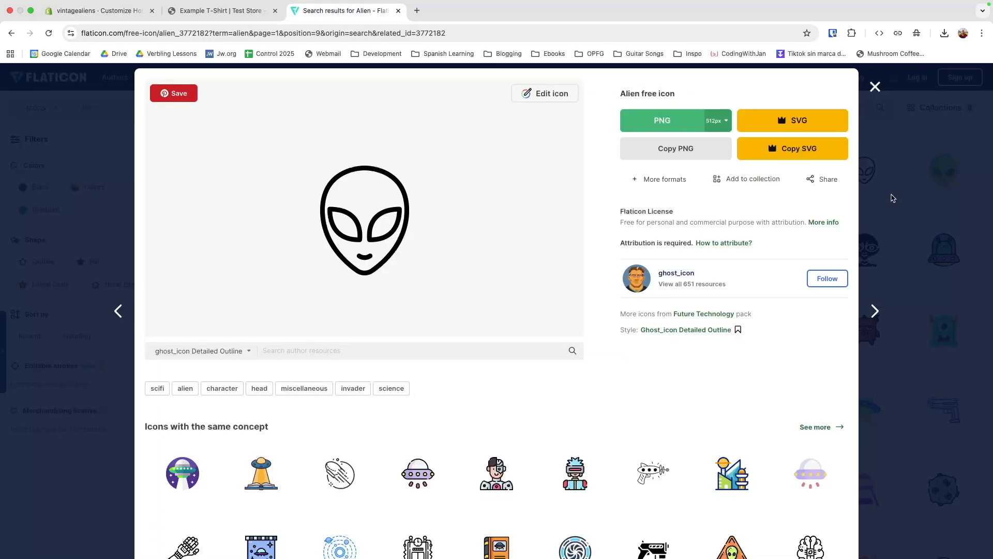
pyautogui.click(82, 12)
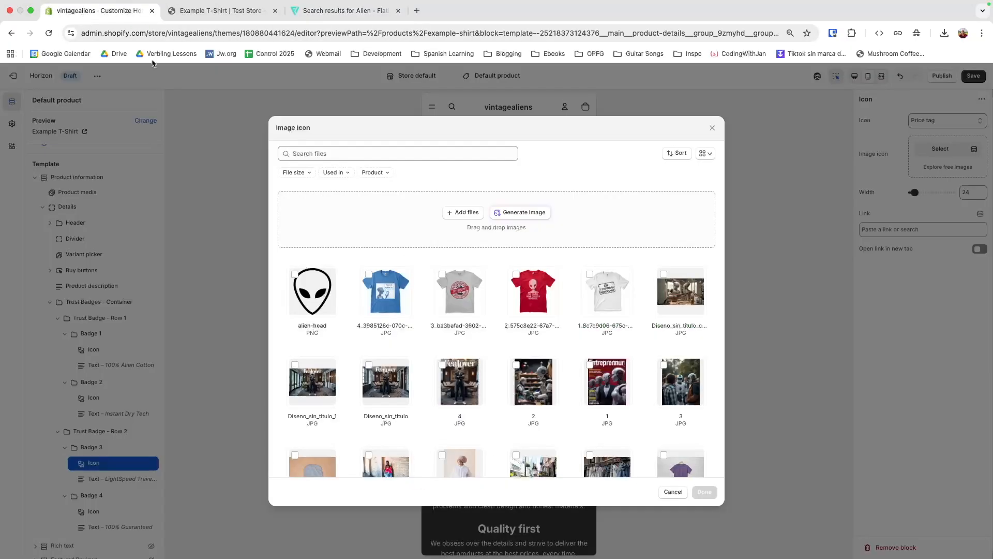
pyautogui.click(309, 284)
pyautogui.click(703, 492)
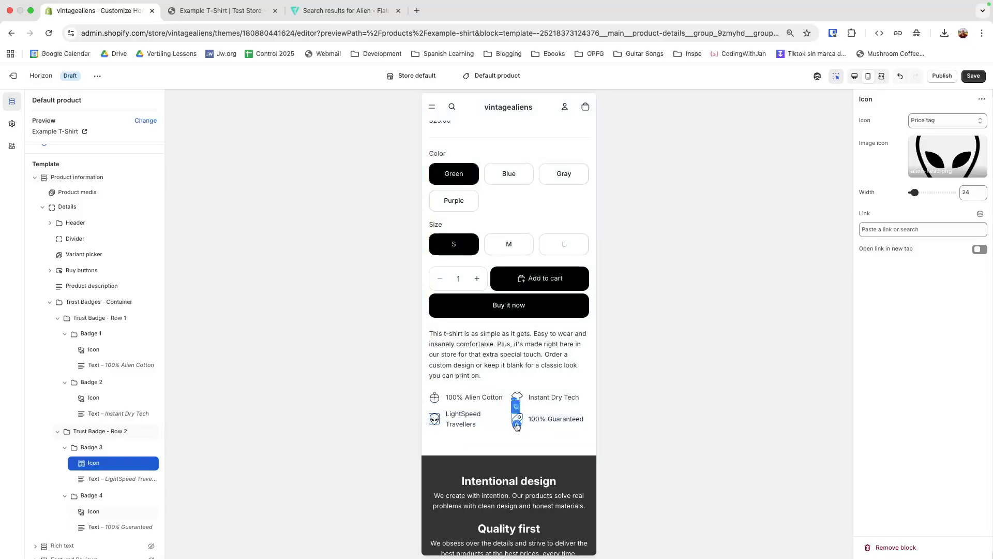
pyautogui.click(974, 76)
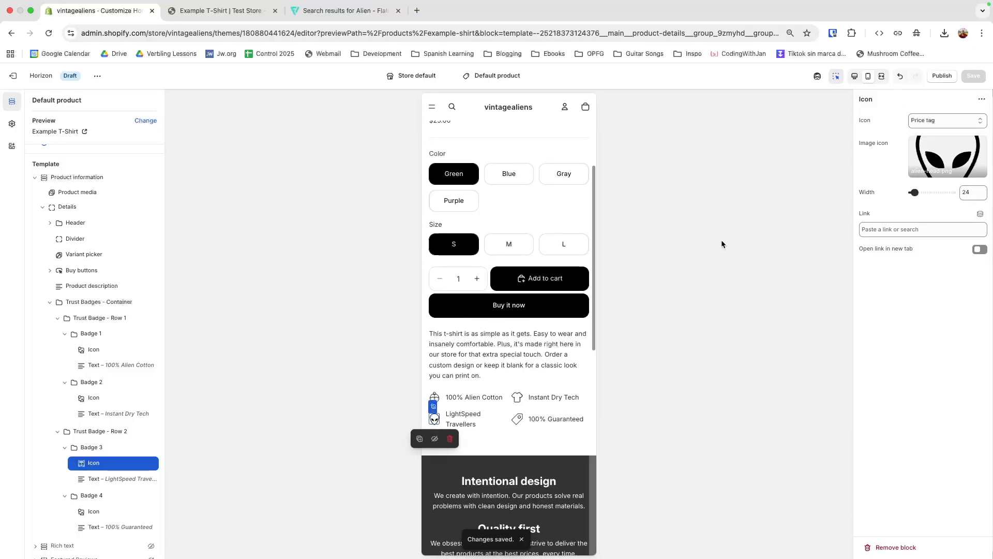
# Step: Switch to the desktop preview to check the 2×2 badge grid with the alien-head icon
pyautogui.click(856, 76)
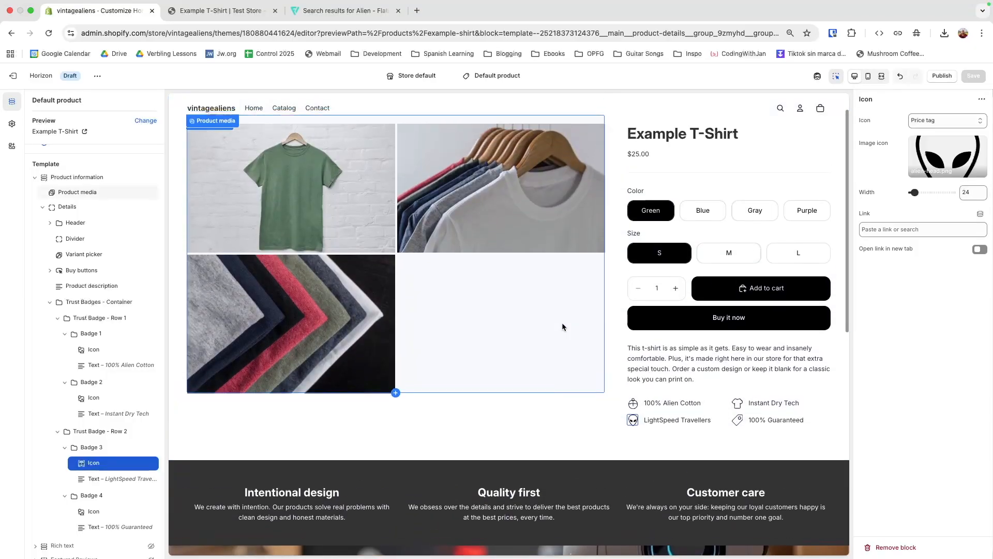